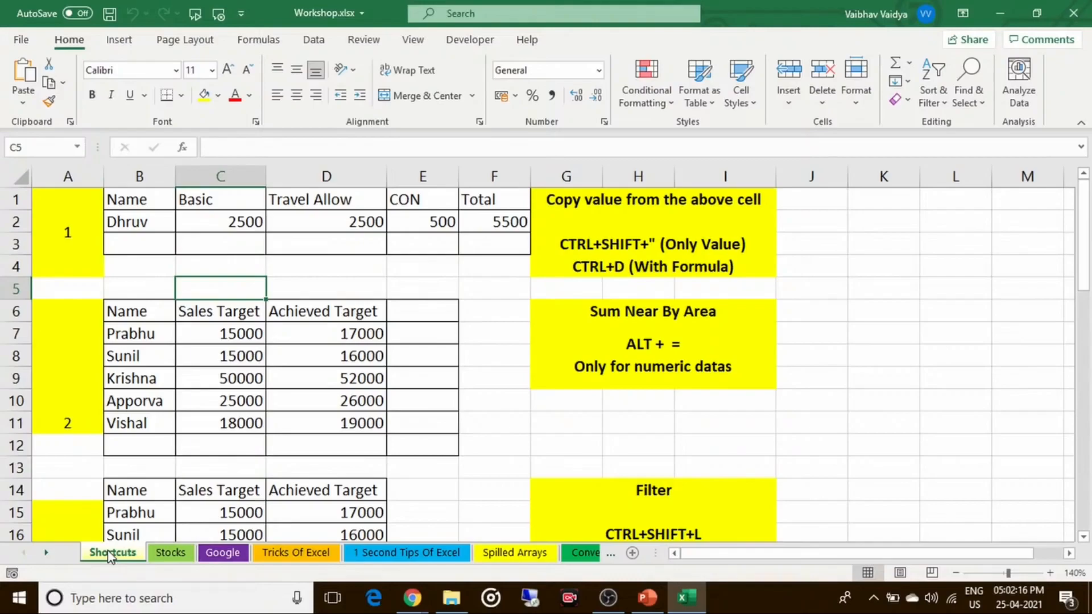
Fill the name from cell B2 down into B3
key(Up)
key(Up)
key(Up)
key(Left)
key(ctrl+c)
key(Escape)
key(Down)
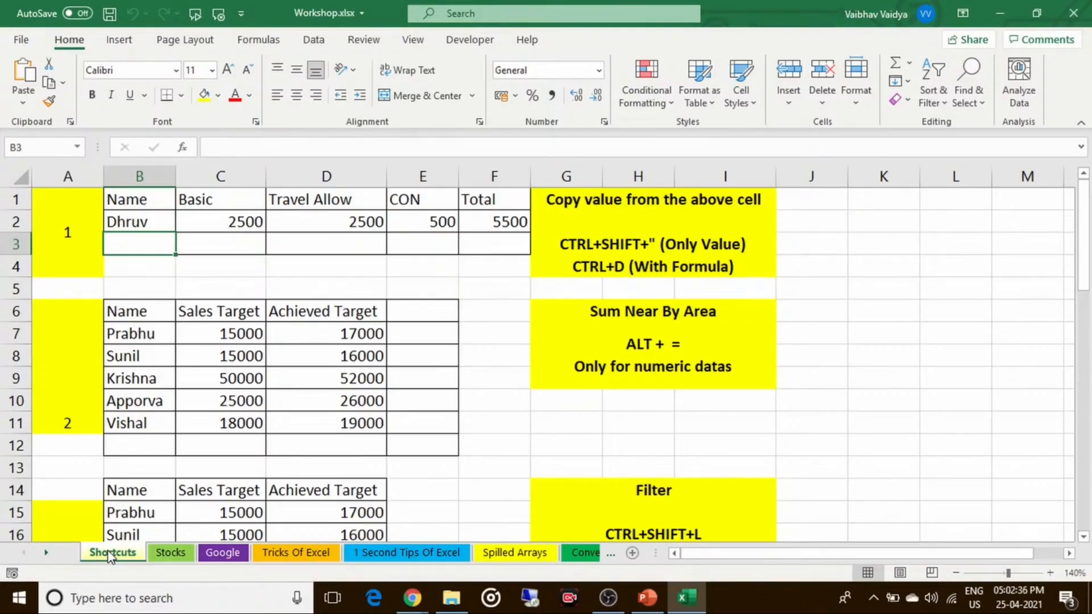
key(ctrl+d)
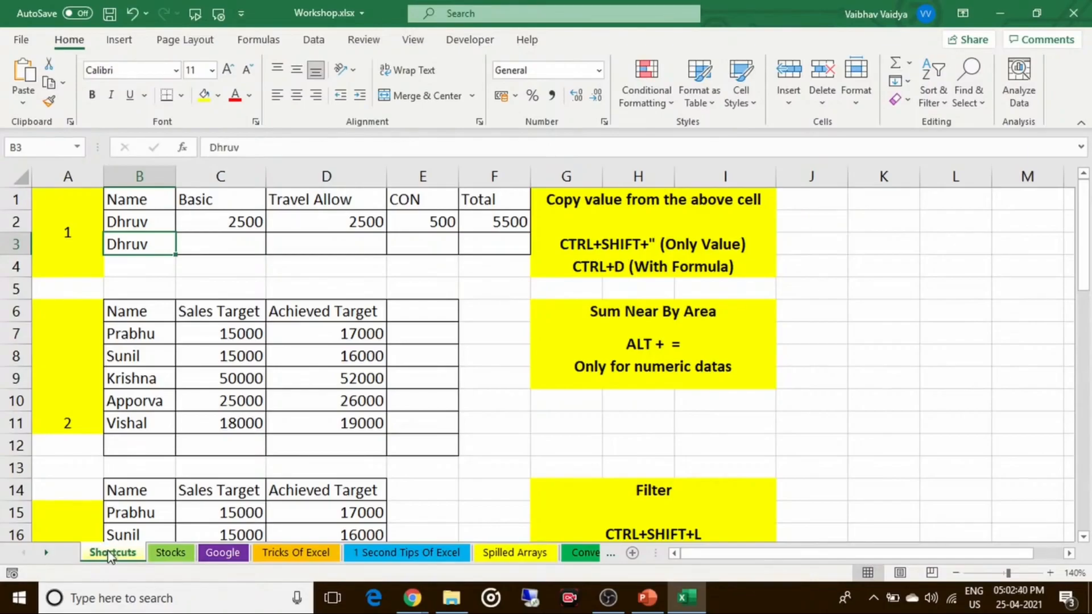
Copy only the values of Basic, Travel Allow and CON from row 2 into cells C3, D3 and E3
key(Right)
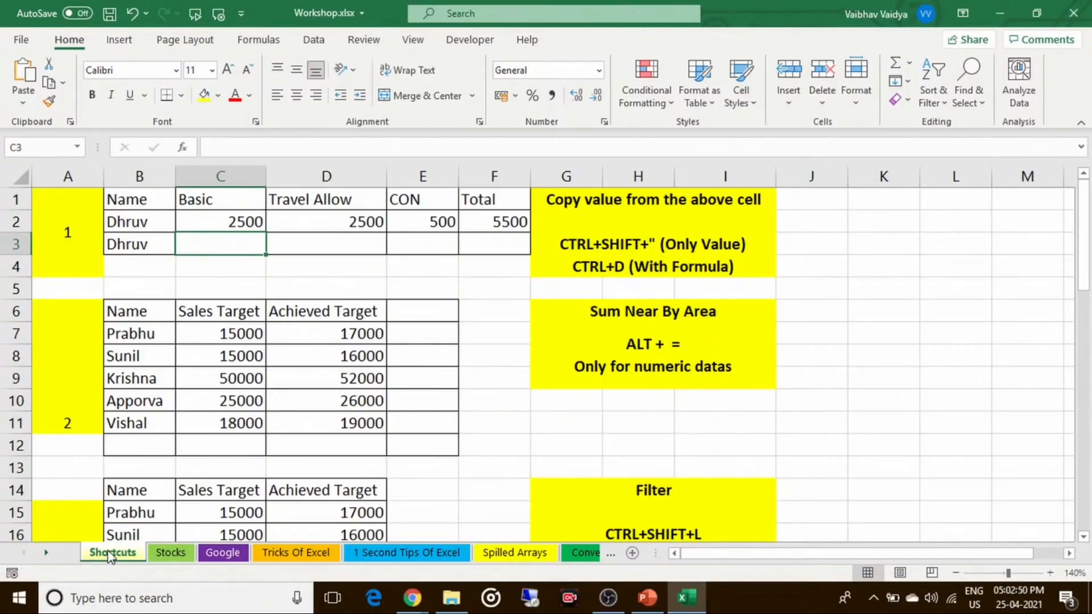
key(ctrl+shift+apostrophe)
key(Right)
key(ctrl+shift+apostrophe)
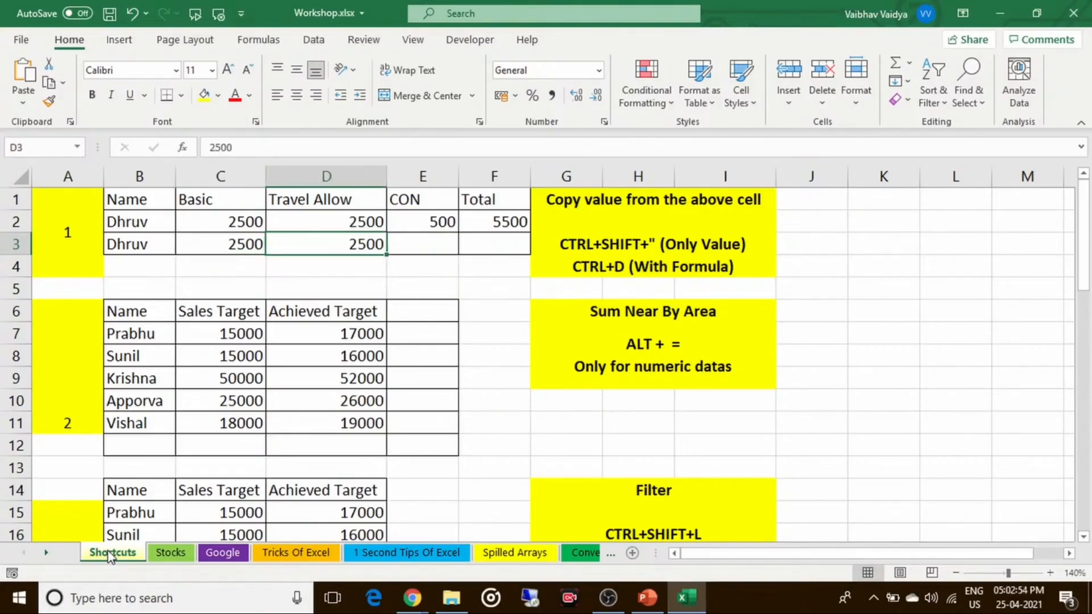
key(Right)
key(ctrl+shift+apostrophe)
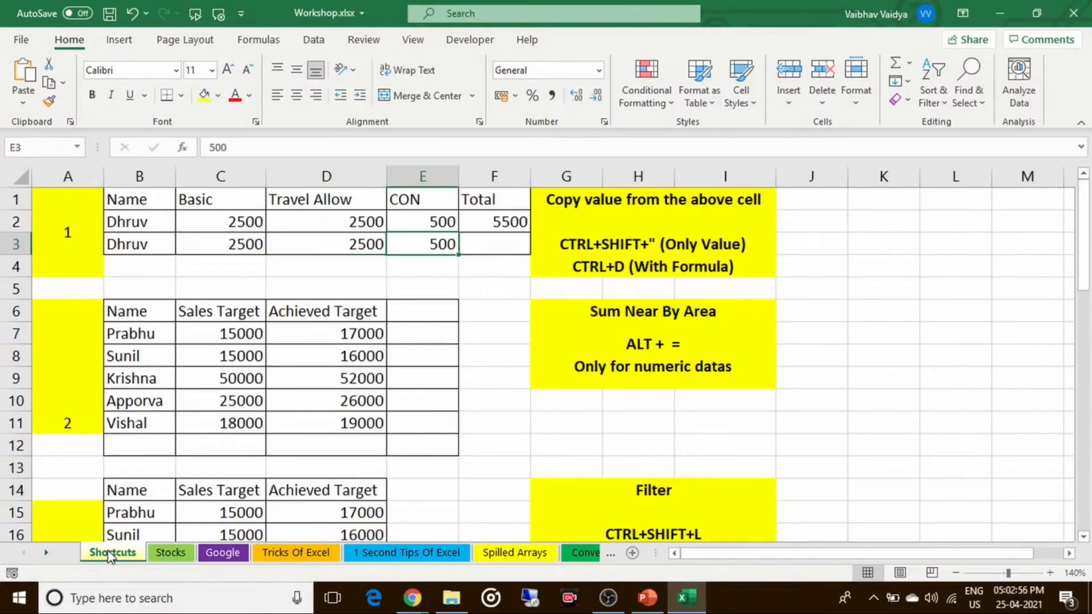
Fill the Total formula from cell F2 down into F3
key(Right)
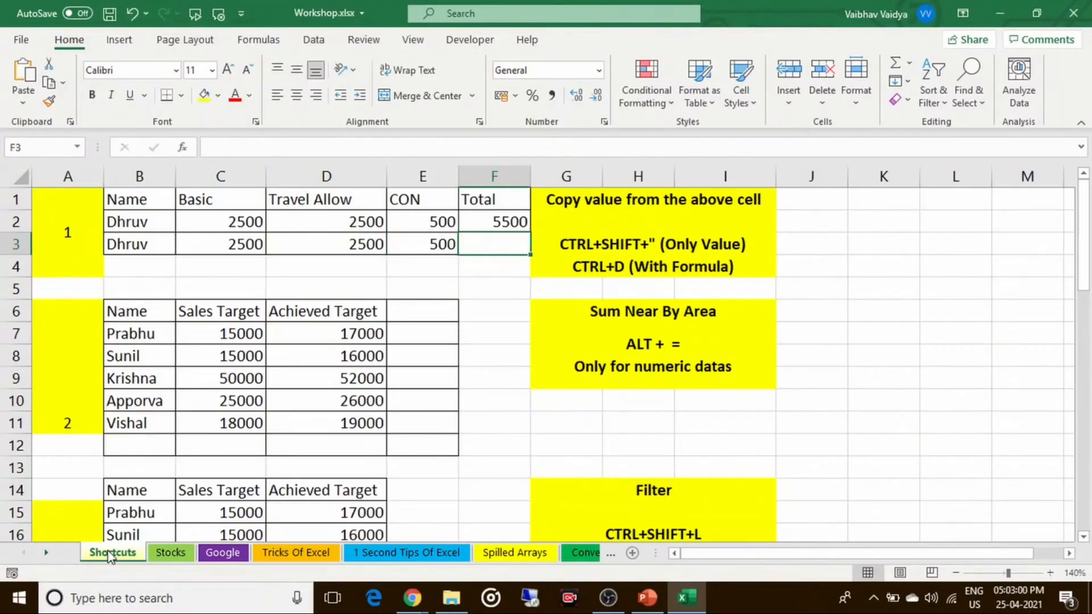
key(Up)
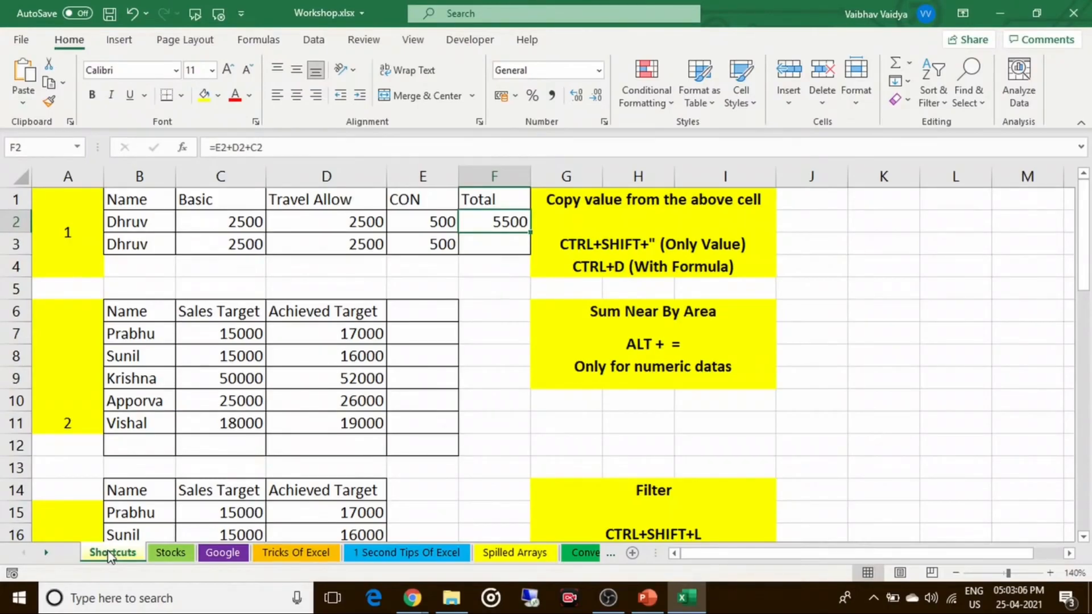
key(Down)
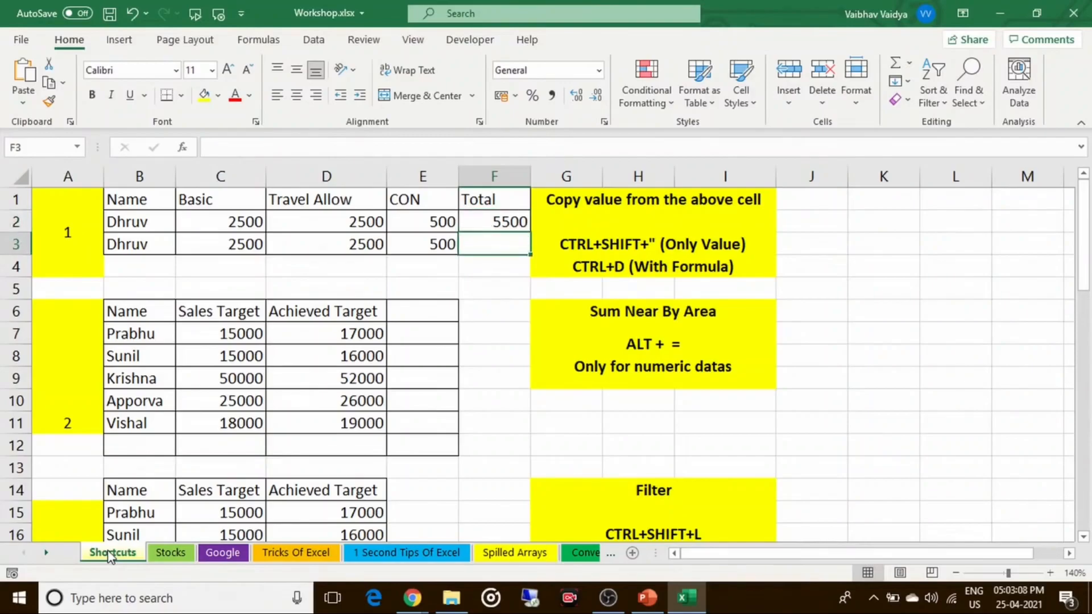
key(ctrl+d)
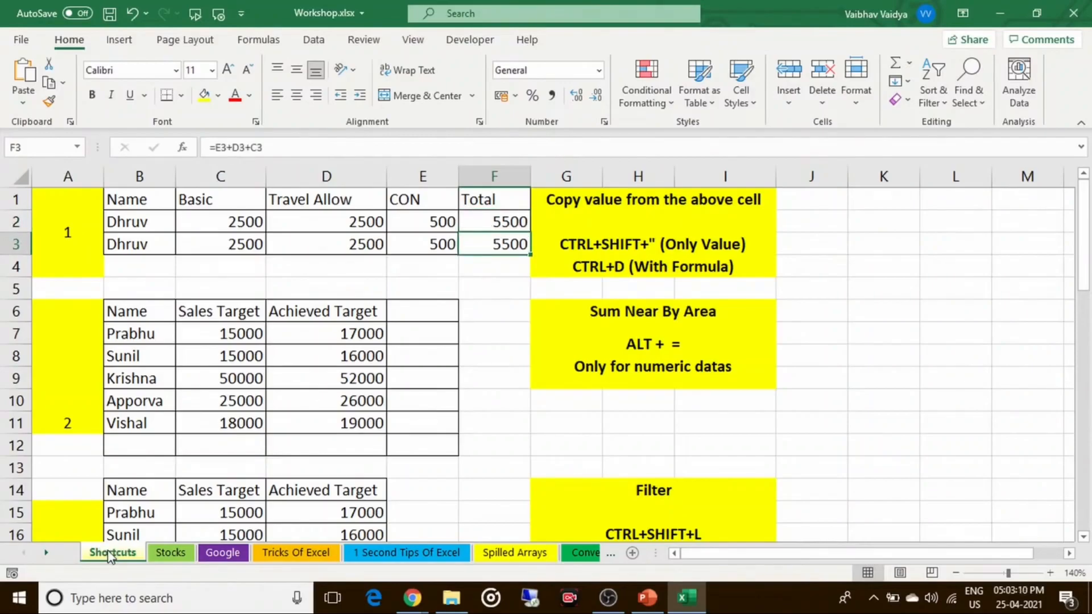
Change the Travel Allow amount in cell D3 to 3000
key(Left)
key(Left)
key(Left)
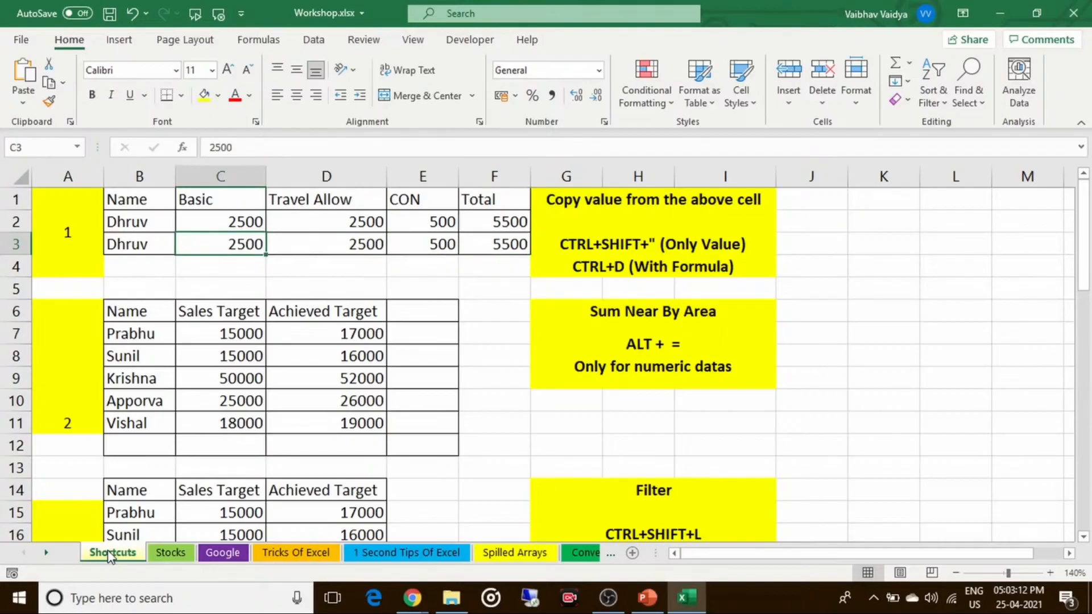
key(Right)
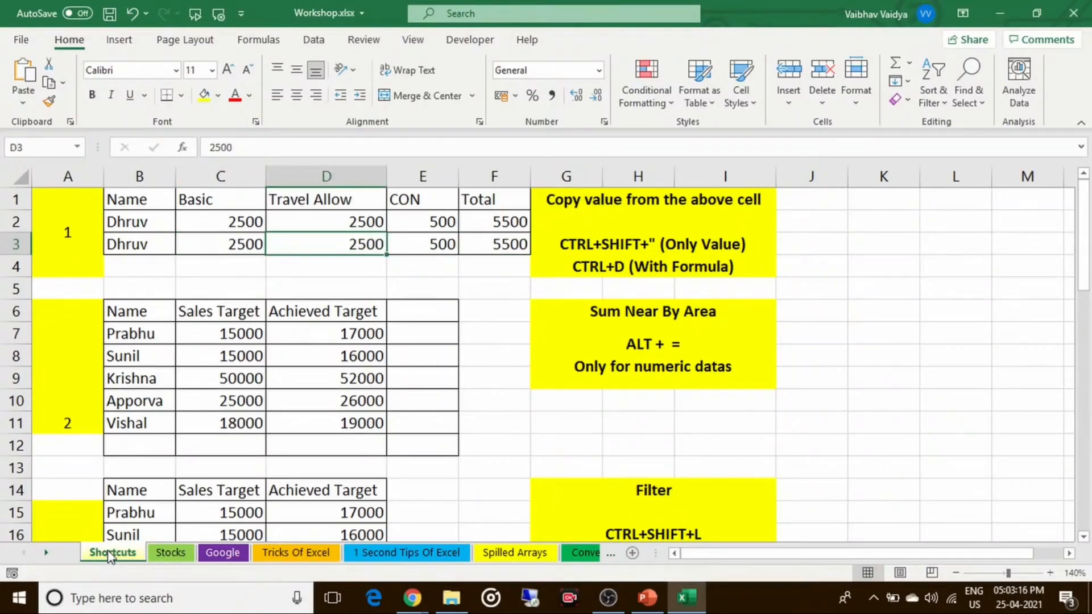
text(3000)
key(BackSpace)
key(BackSpace)
key(BackSpace)
key(BackSpace)
text(3000)
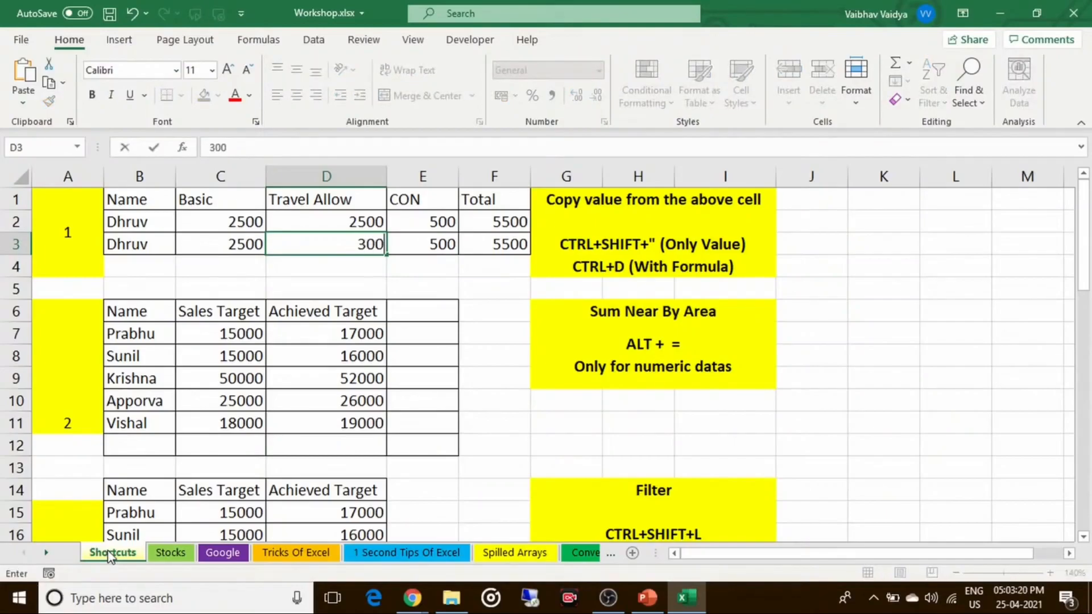
key(Return)
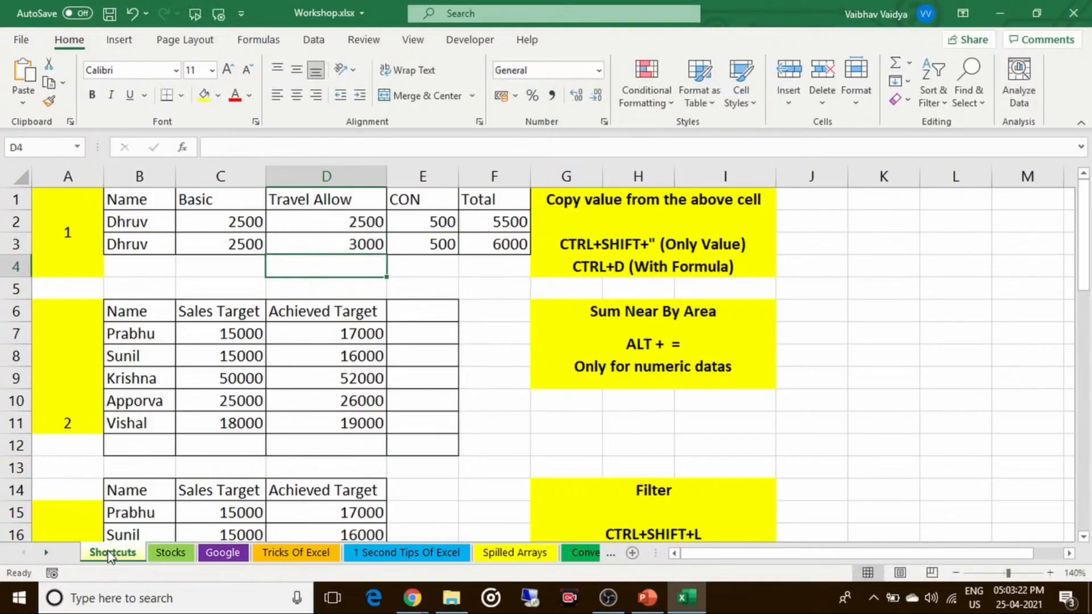
Clear the Total in F3 and copy only the value 5500 from the cell above into it
key(Up)
key(Right)
key(Right)
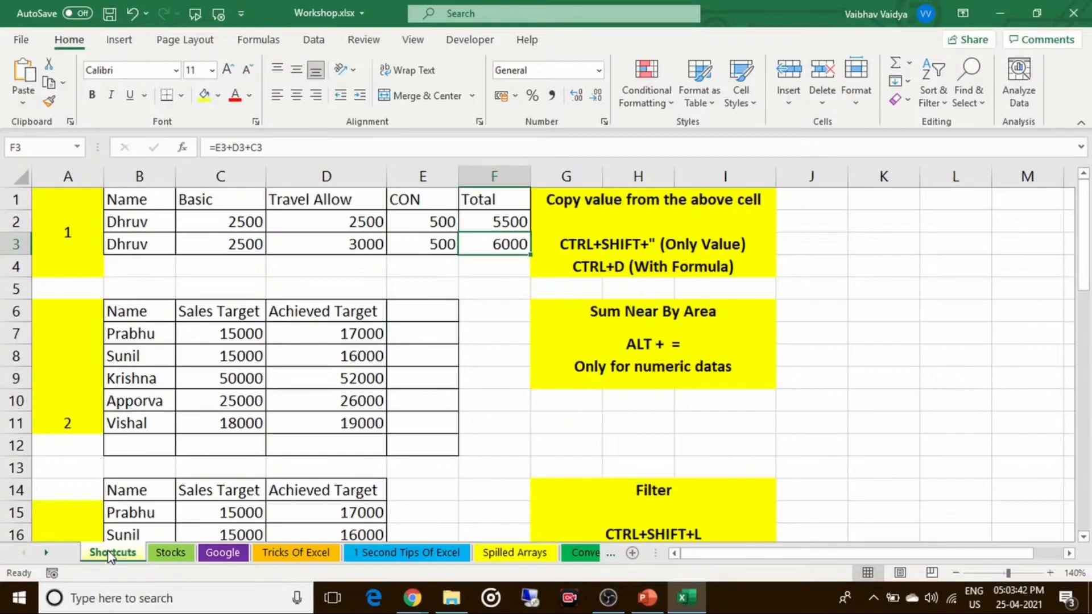
key(Delete)
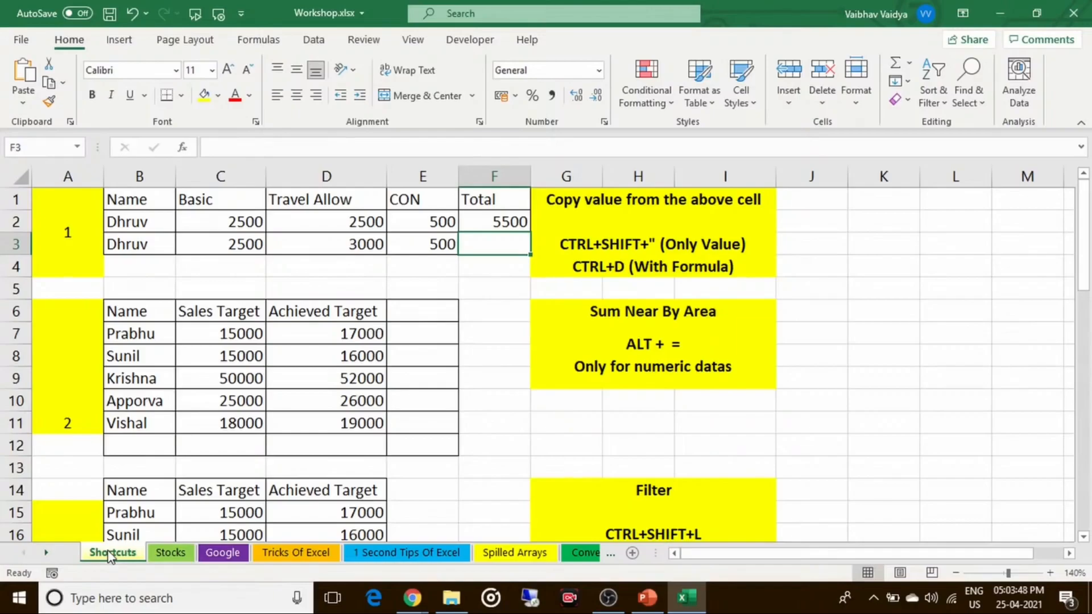
key(ctrl+shift+apostrophe)
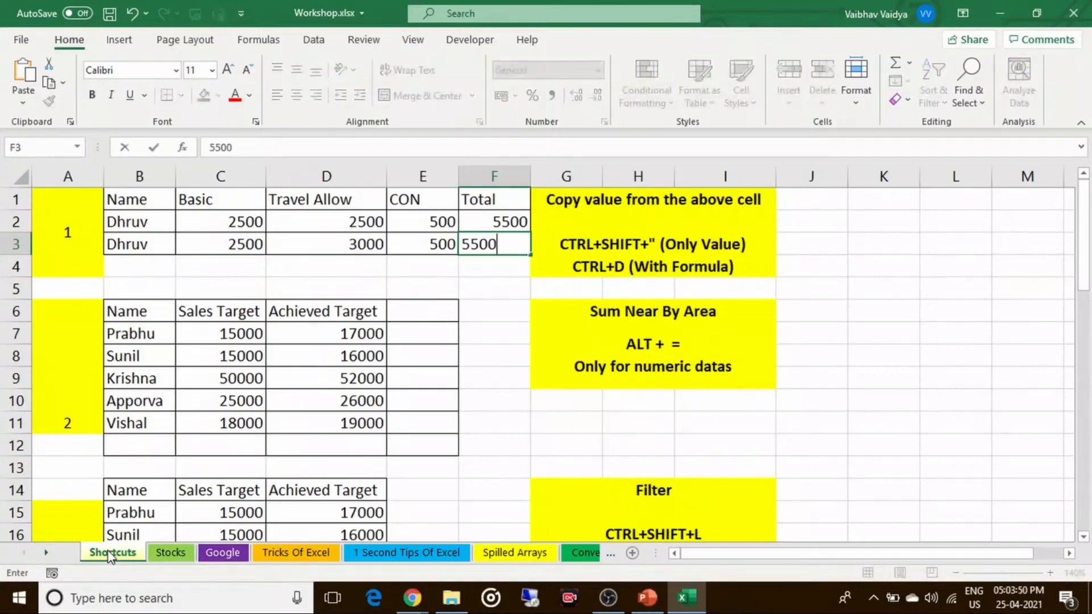
key(ctrl+Return)
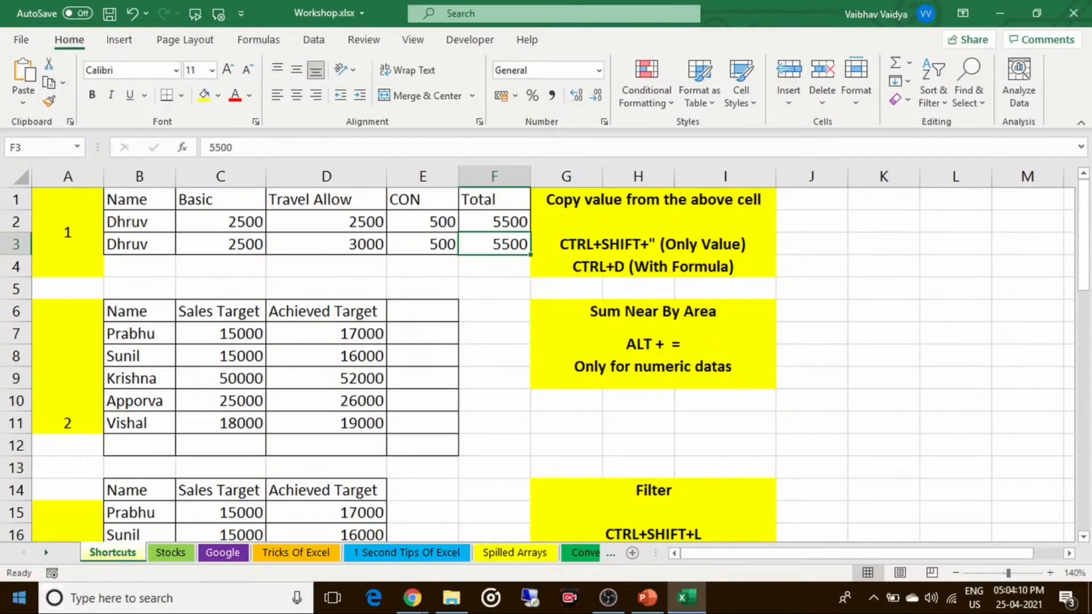
Total the Sales Target column with AutoSum in cell C12, using the range C7:C11
click(395, 315)
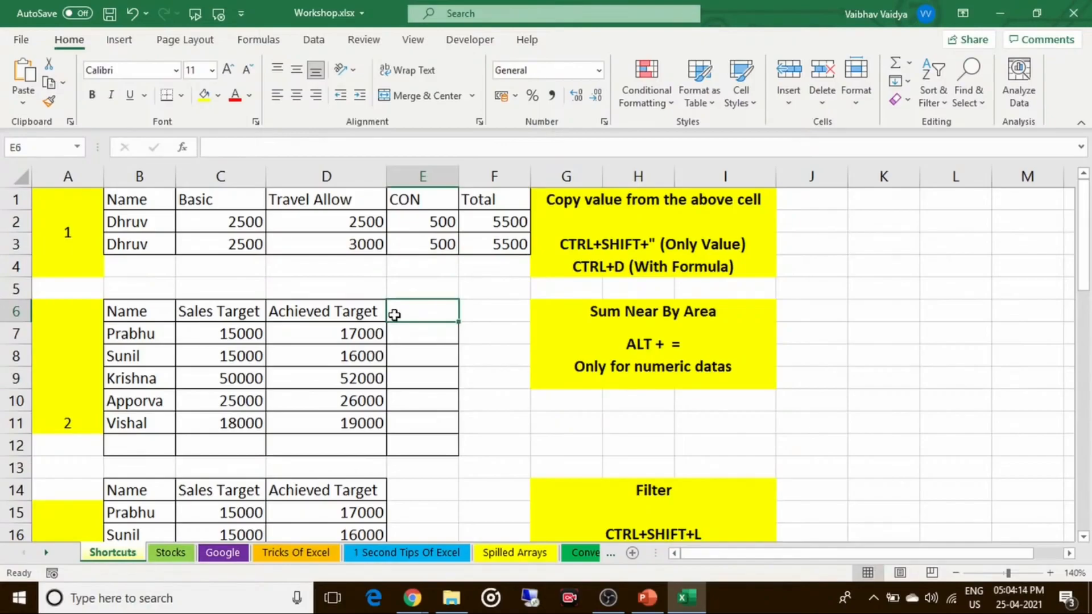
key(Down)
key(Down)
key(Down)
key(Down)
key(Down)
key(Down)
key(Down)
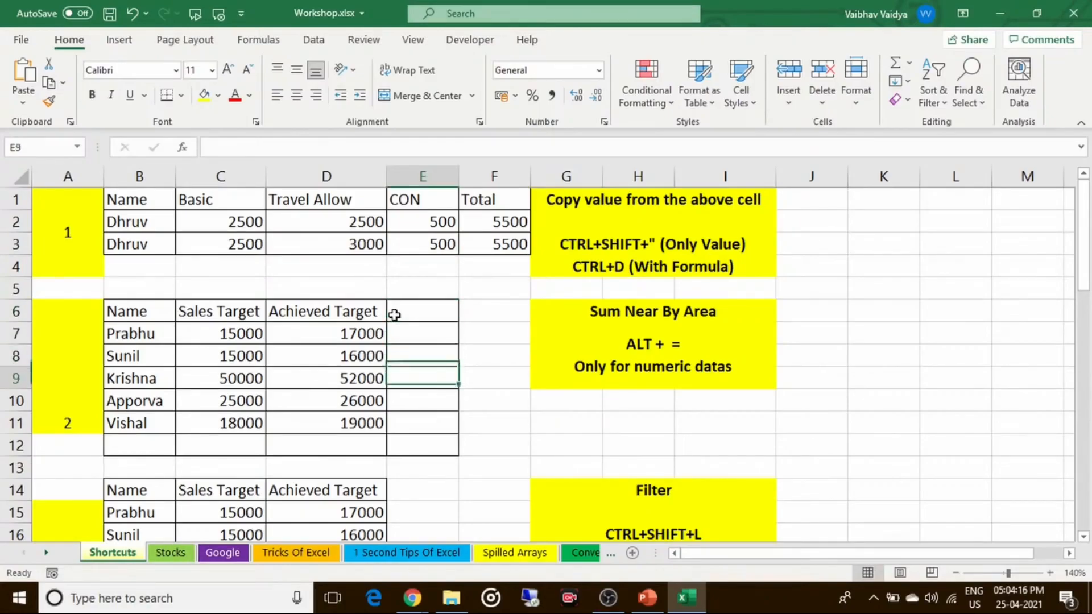
key(Left)
key(Up)
key(Up)
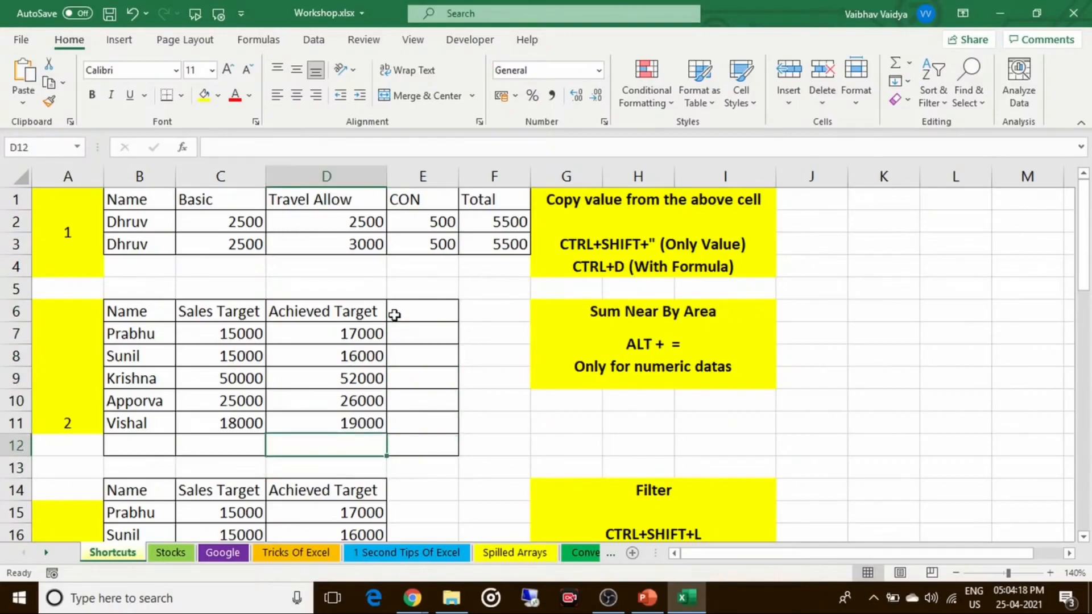
key(Left)
key(Left)
key(Down)
key(Right)
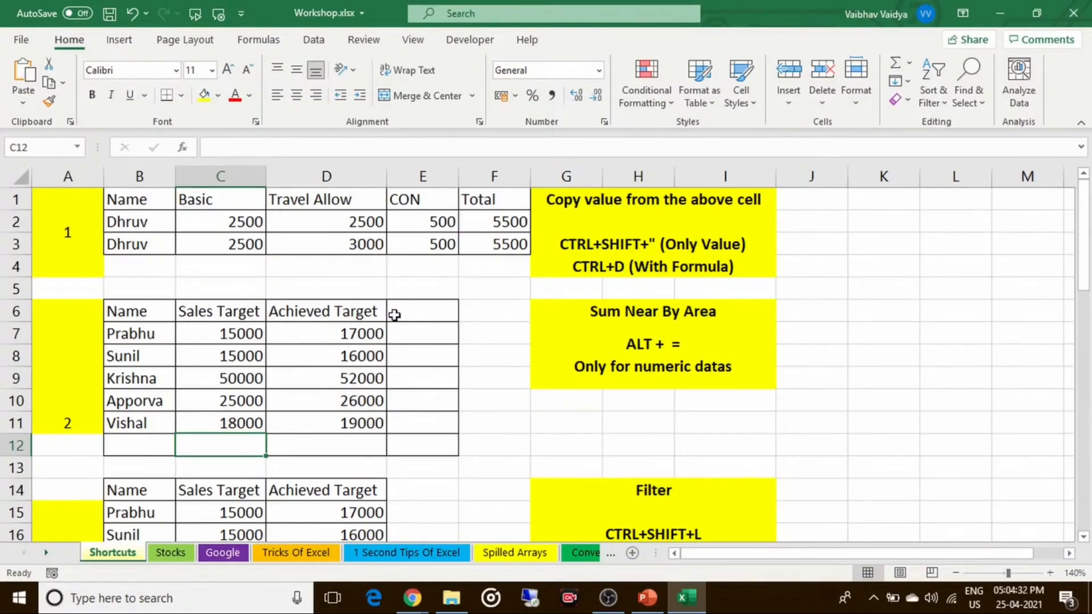
key(alt)
key(Escape)
key(alt+equal)
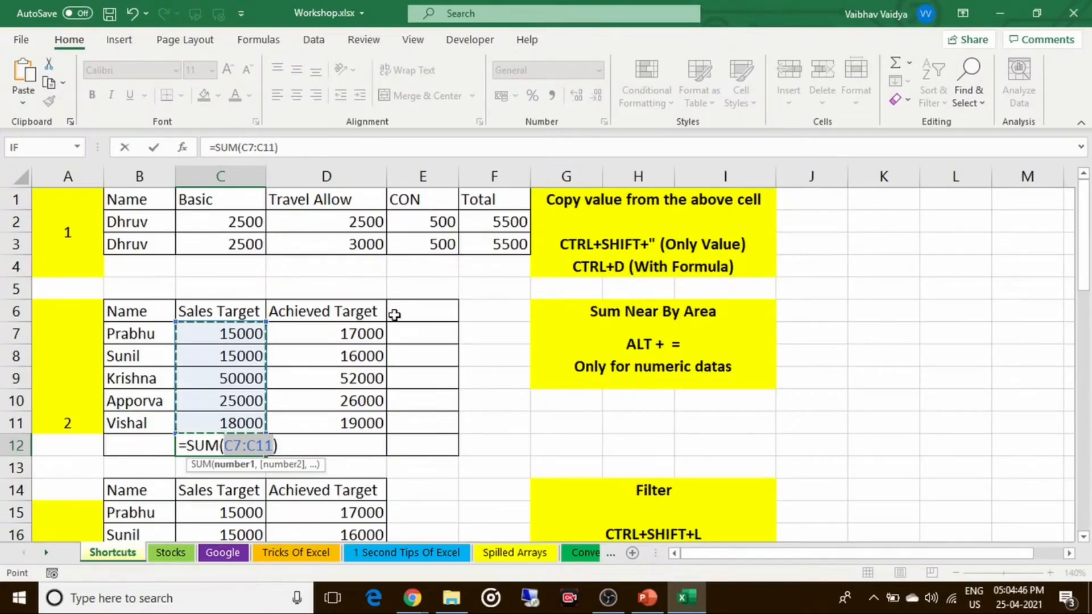
key(Return)
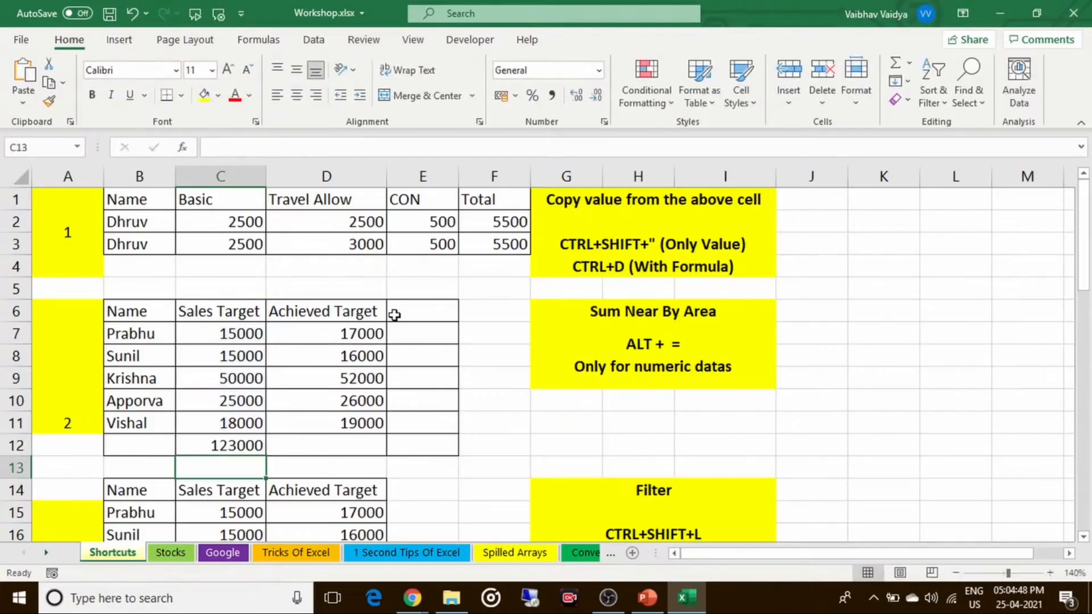
Insert an AutoSum of D7:D11 in cell D12 below the Achieved Target column
key(Up)
key(Right)
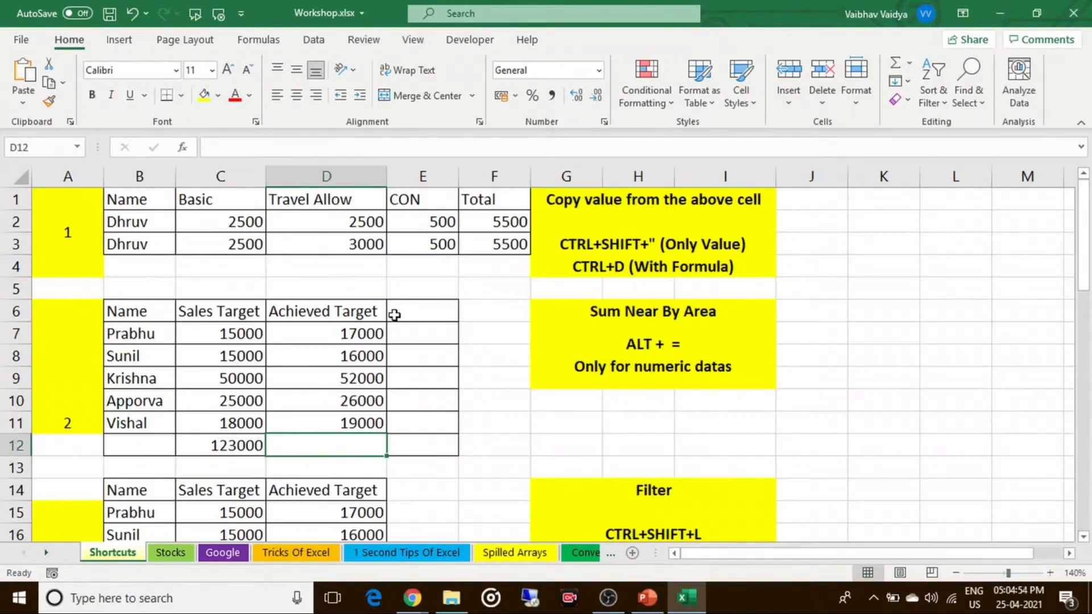
key(alt+equal)
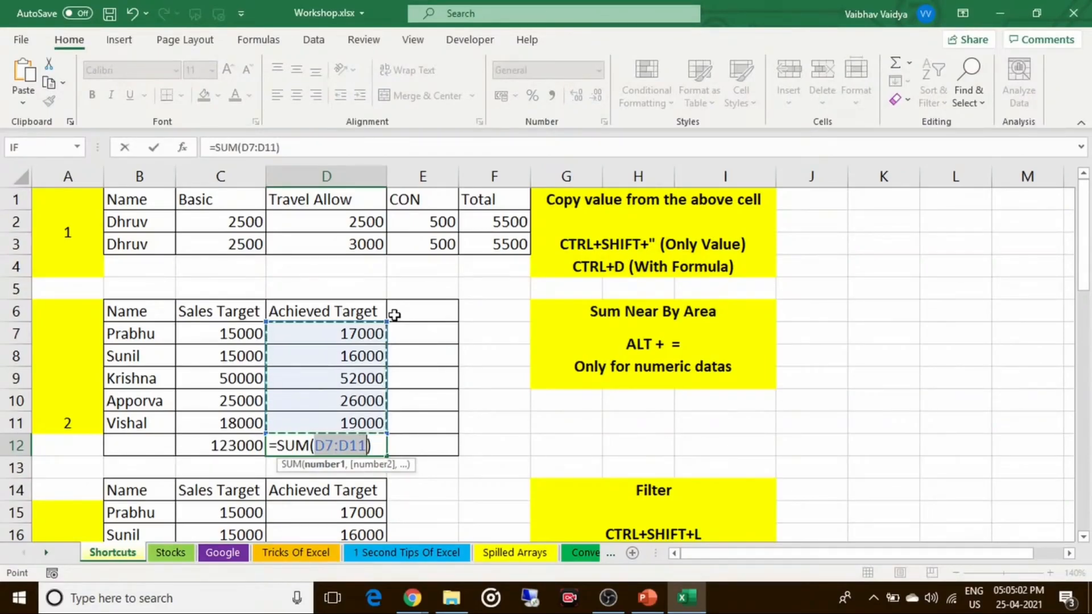
key(Return)
Clear the Achieved Target total from cell D12
key(Up)
key(Right)
key(Up)
key(Up)
key(Up)
key(Down)
key(Down)
key(Down)
key(Left)
key(Delete)
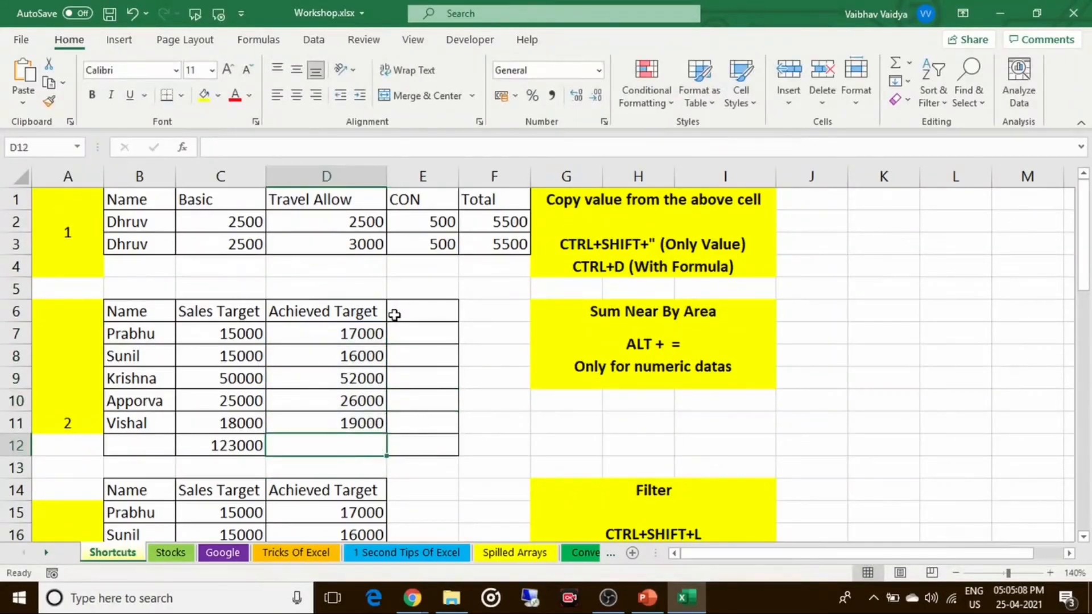
text(=)
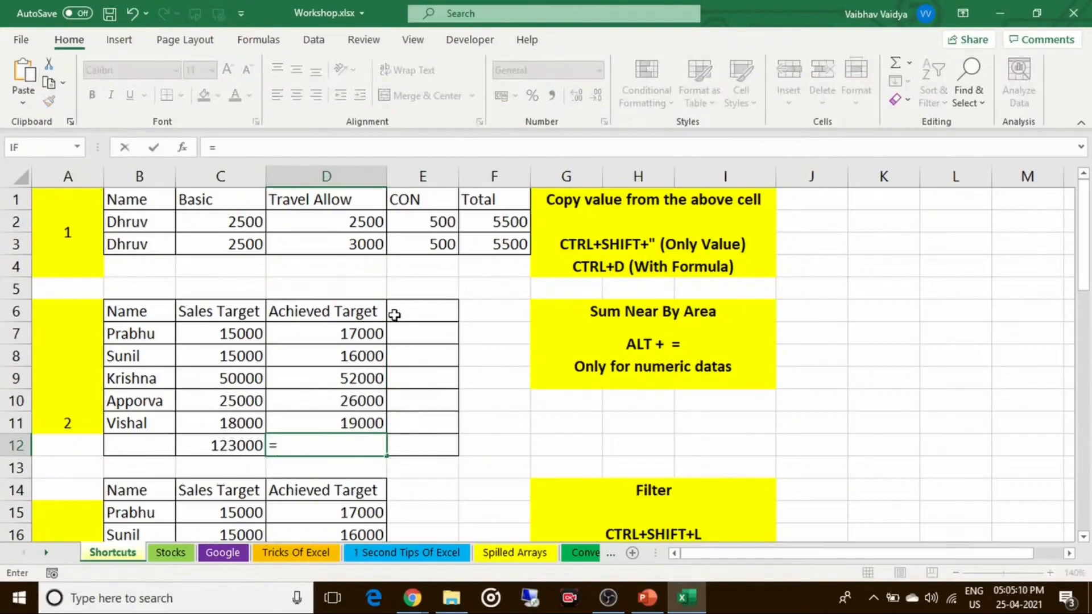
text(sum)
key(Tab)
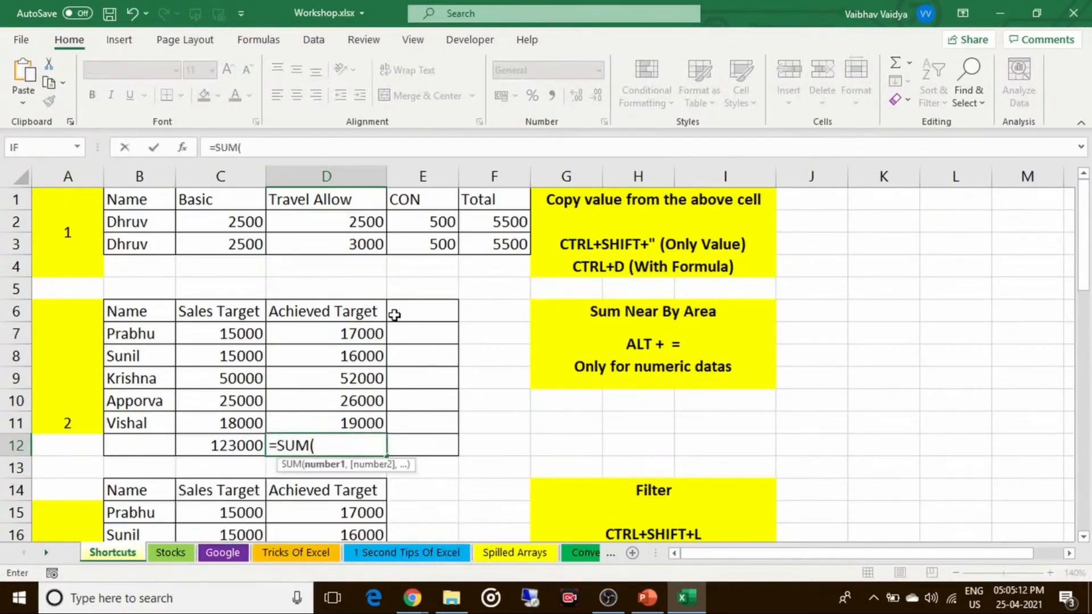
key(Up)
key(shift+Up)
key(shift+Up)
key(shift+Up)
key(shift+Up)
key(Escape)
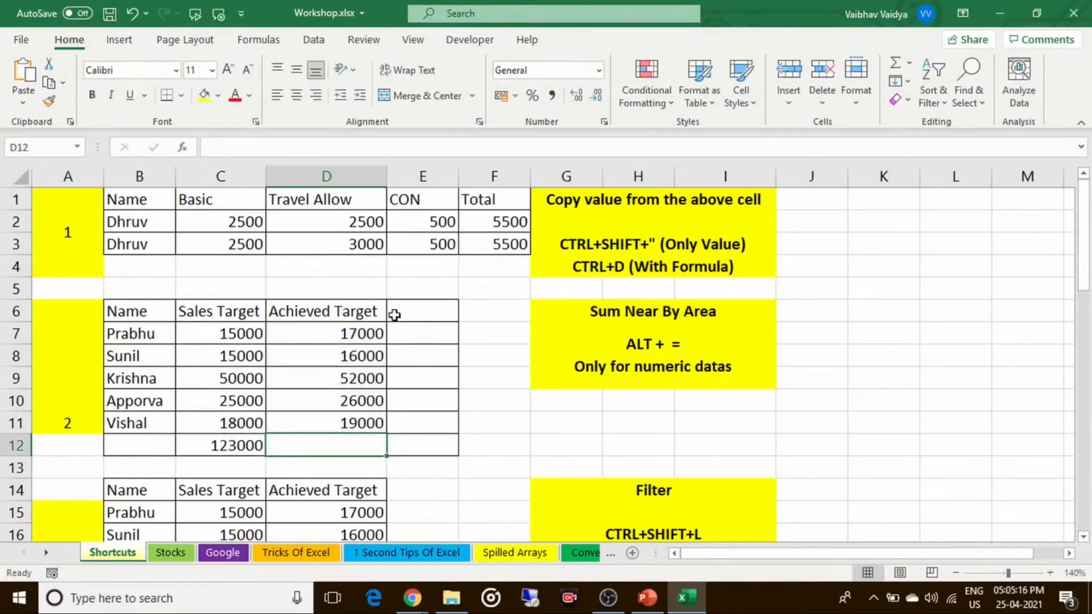
Total the Achieved Target column with AutoSum in cell D12, using the range D7:D11
key(alt+equal)
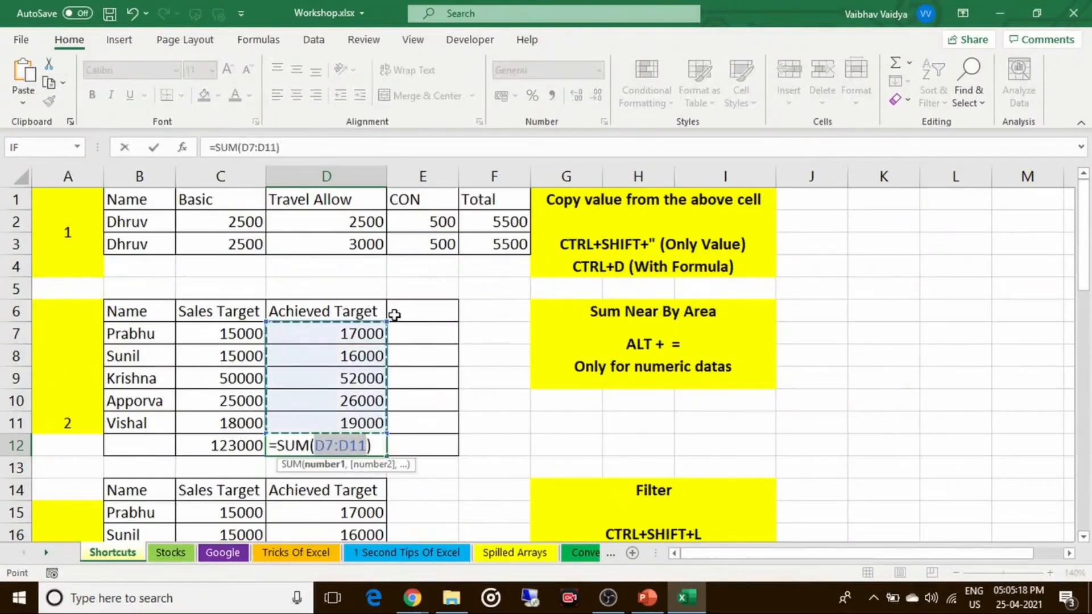
key(Return)
key(Up)
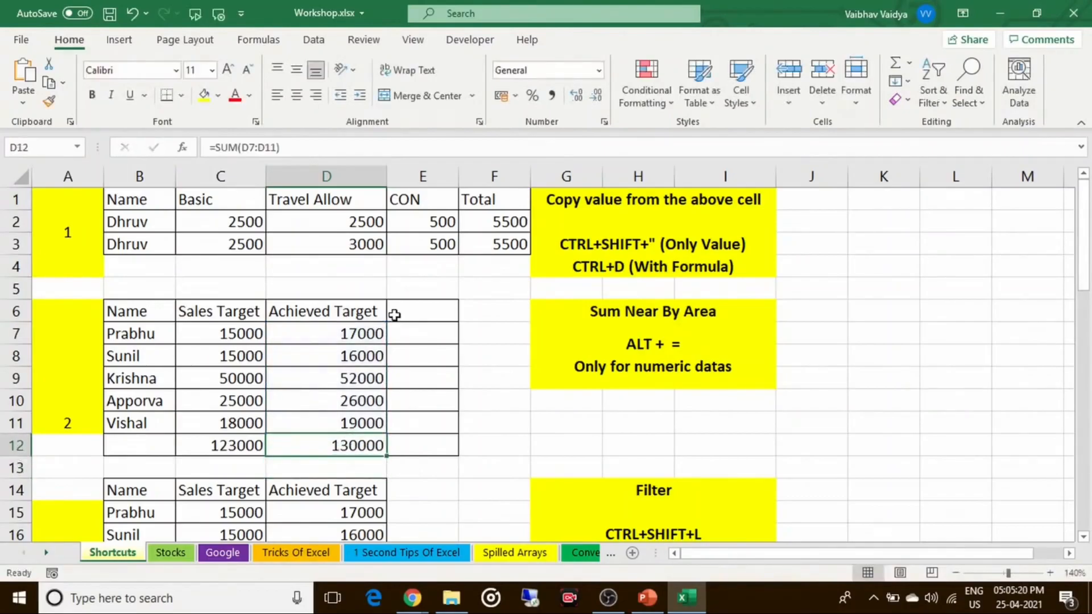
Add the first person's Sales Target and Achieved Target with AutoSum of C7:D7 in cell E7
key(Right)
key(Right)
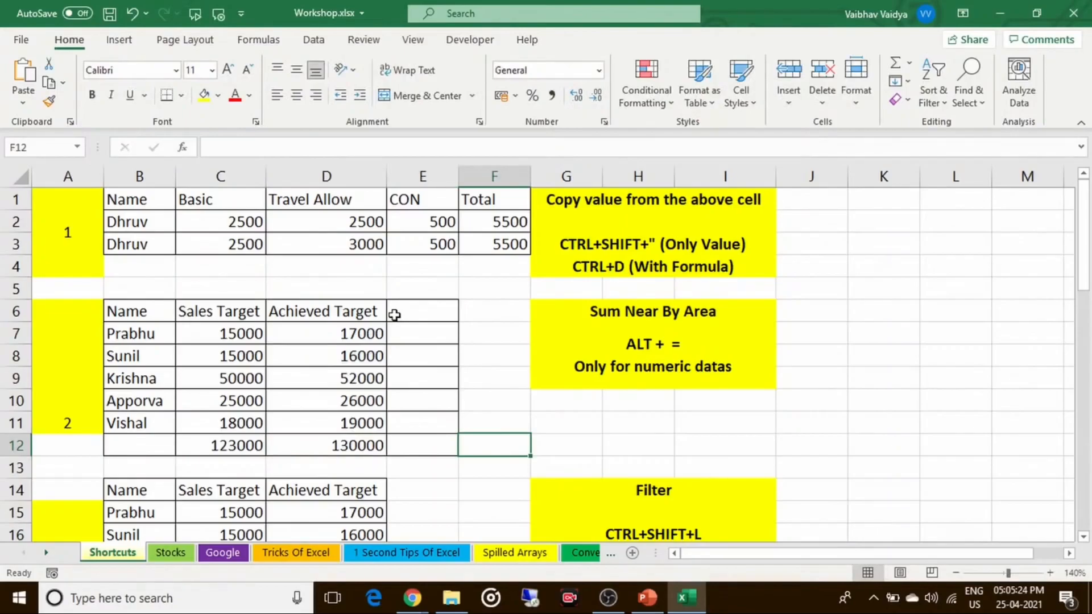
key(Up)
key(Up)
key(Up)
key(Up)
key(Up)
key(Left)
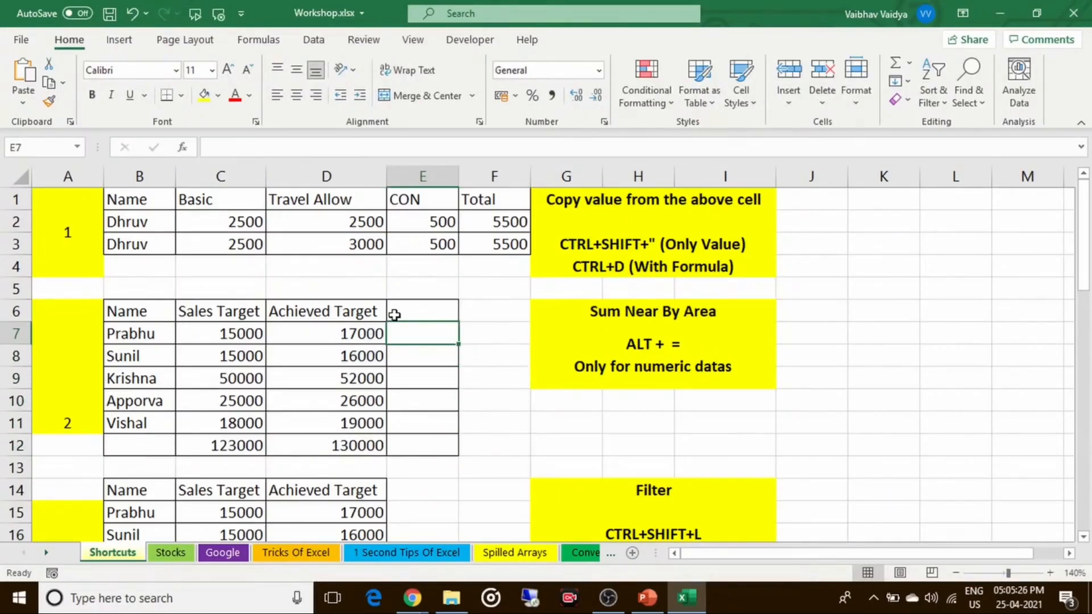
key(alt+equal)
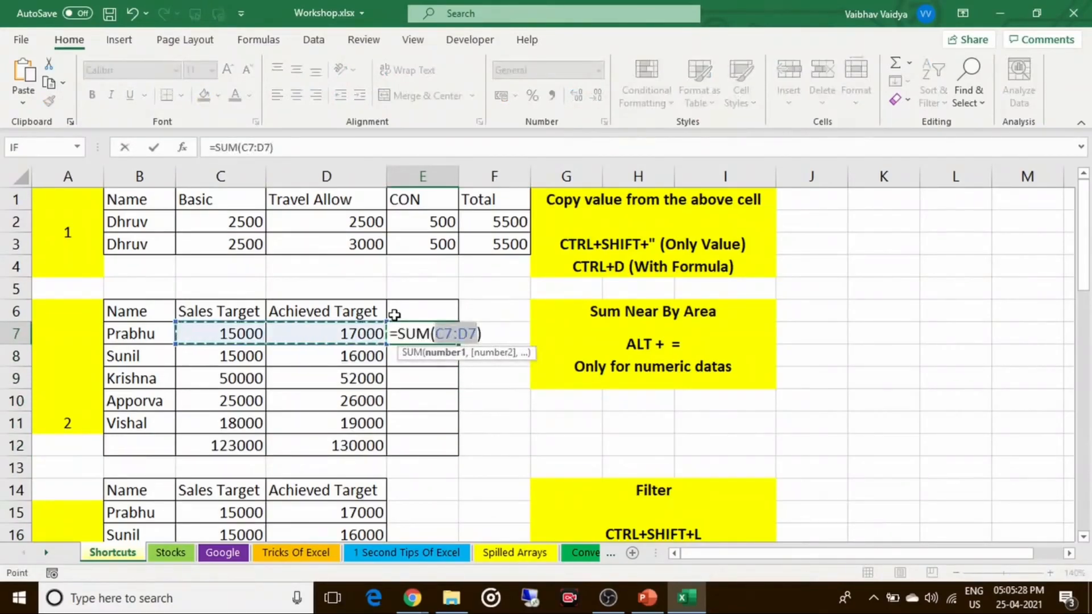
key(Return)
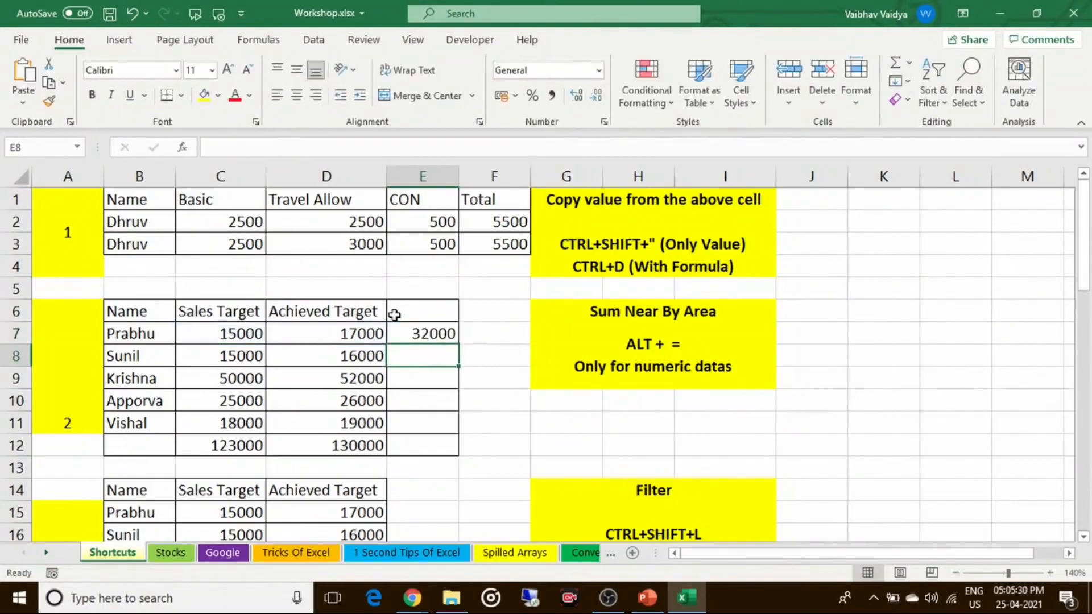
Add AutoSum totals in cells E8 to E11 for the remaining people's targets and a grand total in E12
key(alt+equal)
key(Return)
key(alt+equal)
key(Return)
key(alt+equal)
key(ctrl+Return)
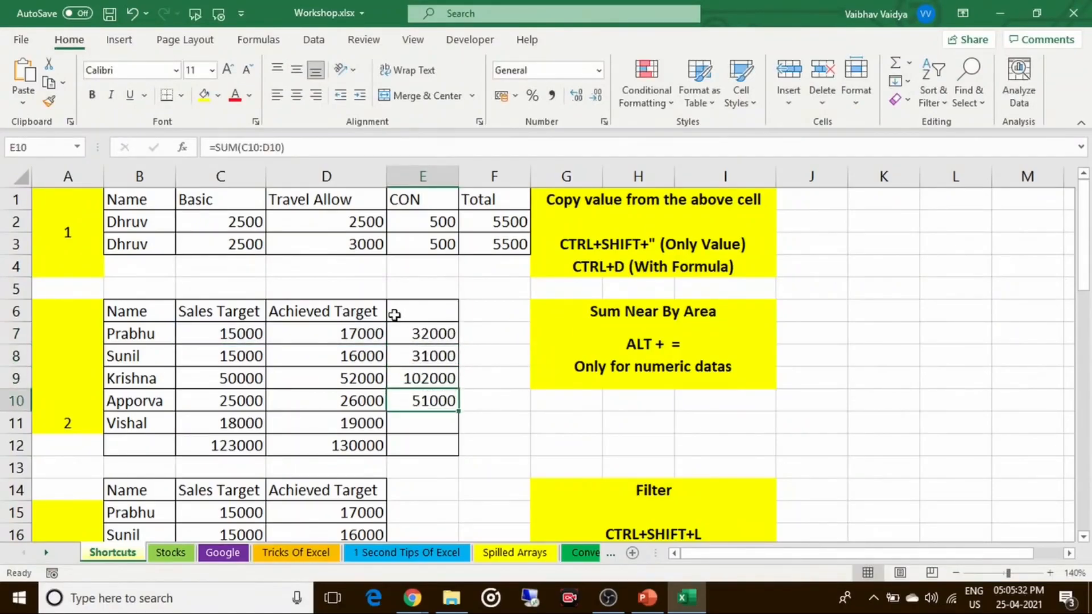
key(Down)
key(alt+equal)
key(Return)
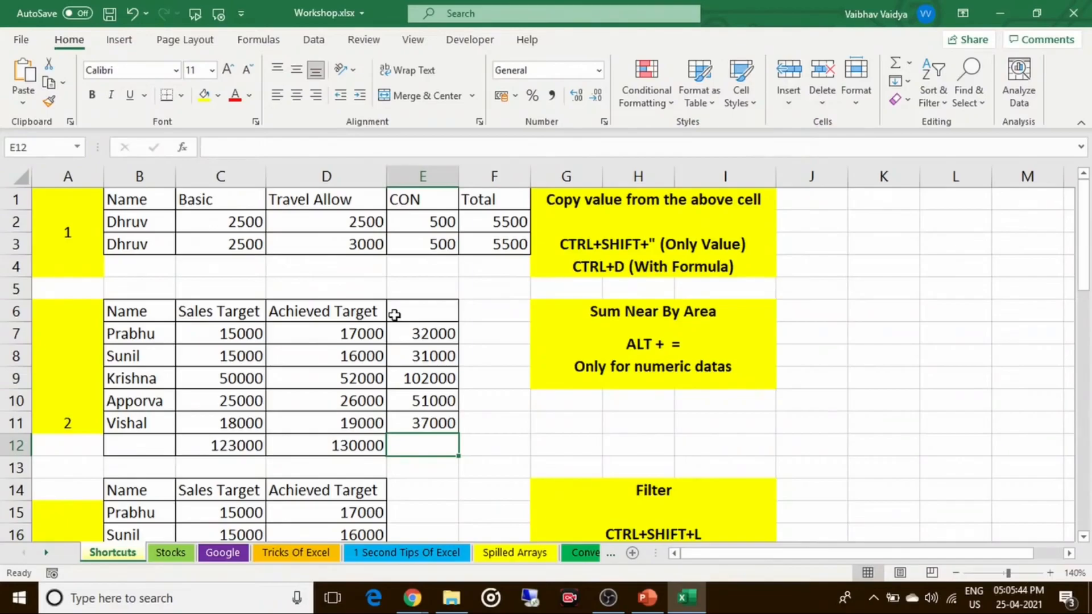
key(alt+equal)
key(Return)
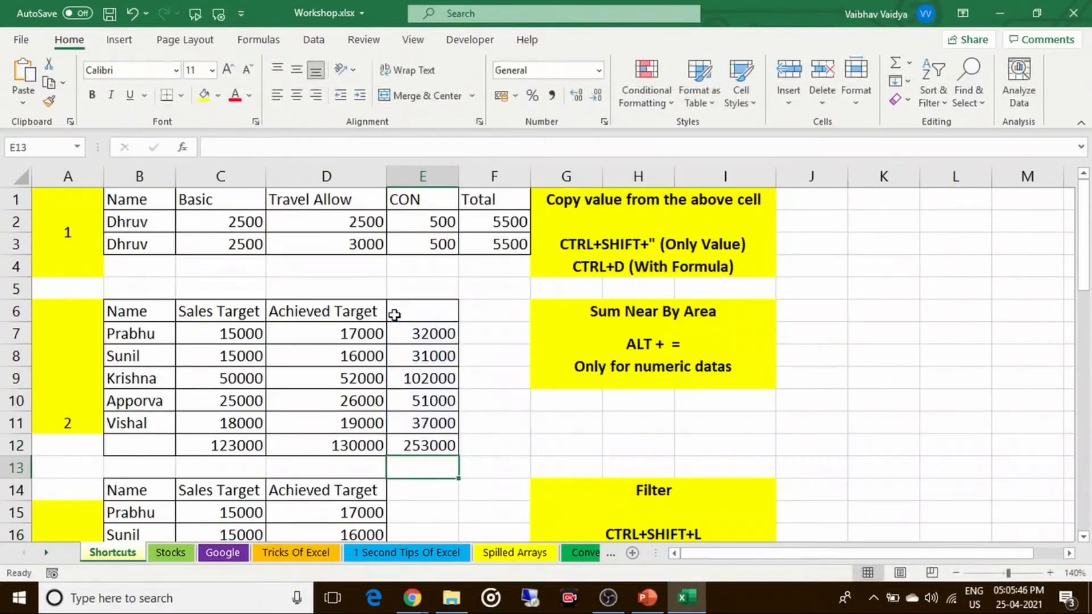
Apply a filter to the header cells B14:D14 of the third table
key(Down)
key(Down)
key(Down)
key(Down)
key(Down)
key(Down)
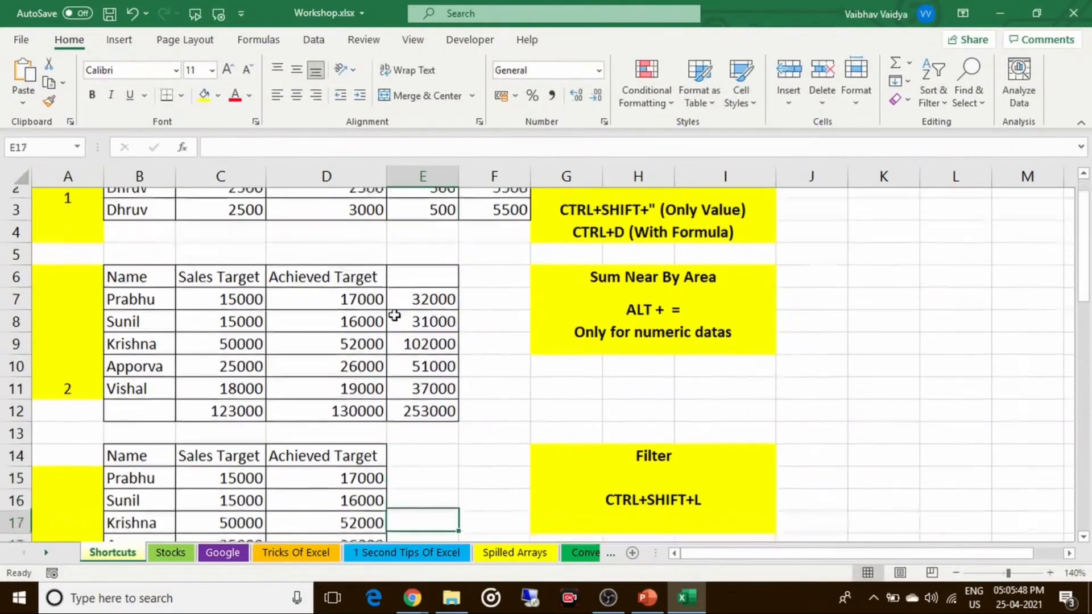
key(Down)
key(Down)
key(Down)
key(Up)
key(Up)
key(Up)
key(Up)
key(Up)
key(Up)
key(Up)
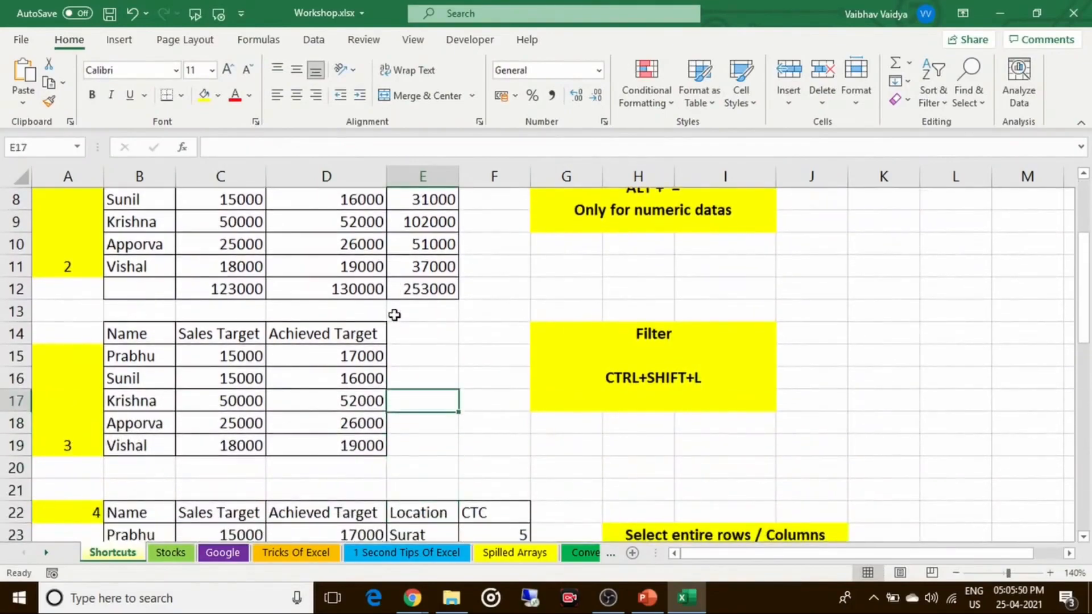
key(Left)
key(Left)
key(Left)
key(Left)
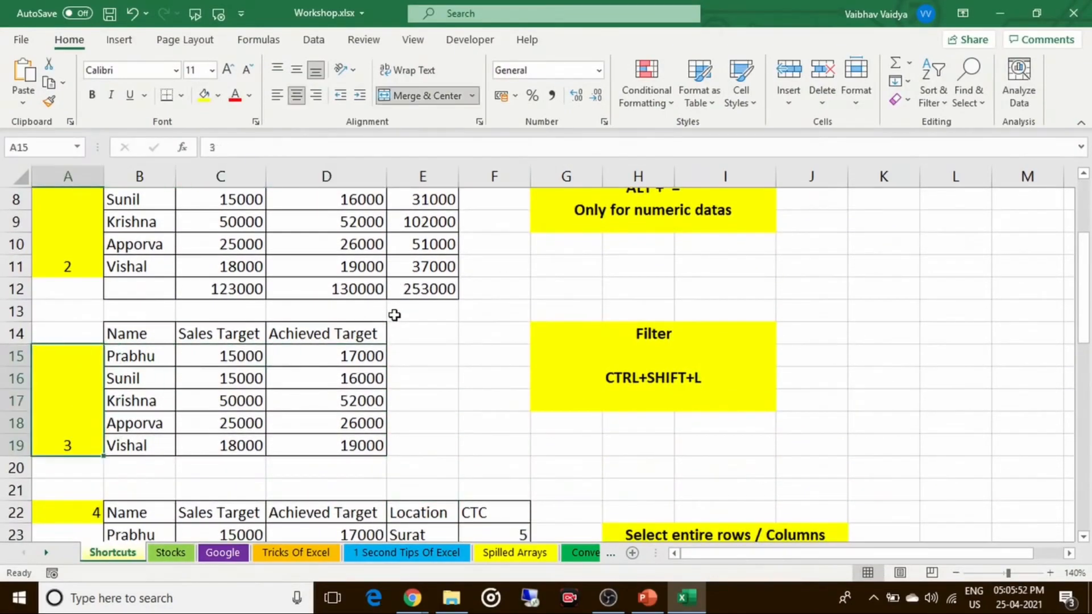
key(Up)
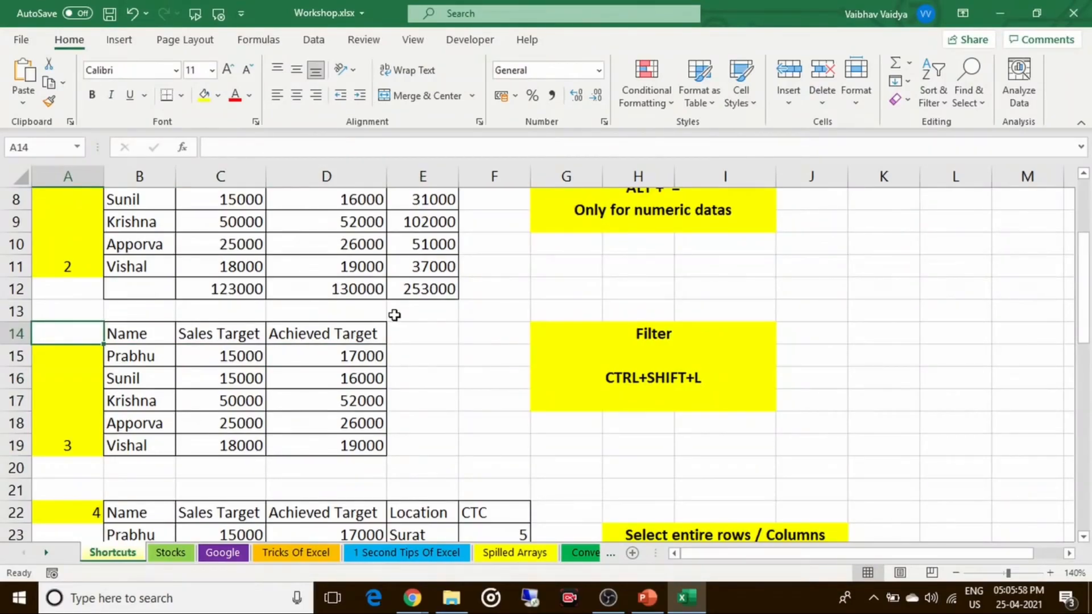
key(Right)
key(shift+Right)
key(shift+Right)
key(shift+Right)
key(shift+Left)
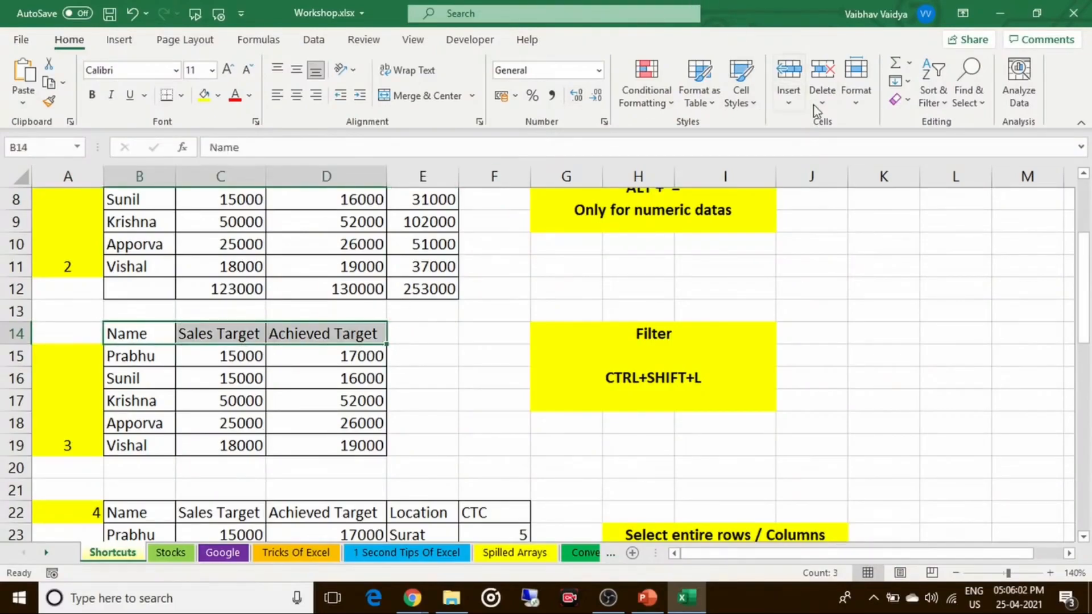
click(928, 103)
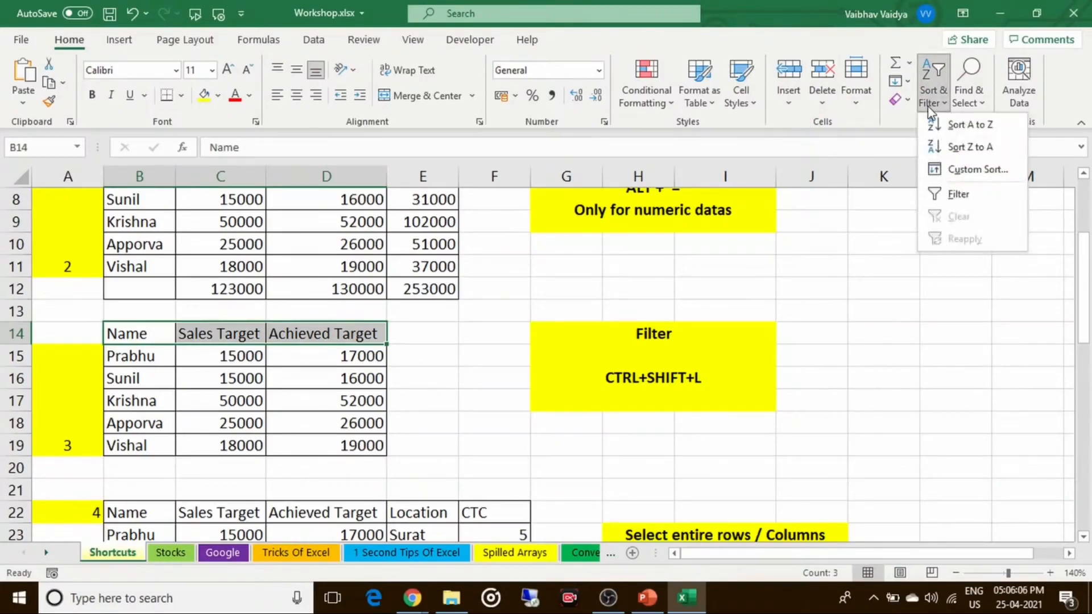
click(948, 194)
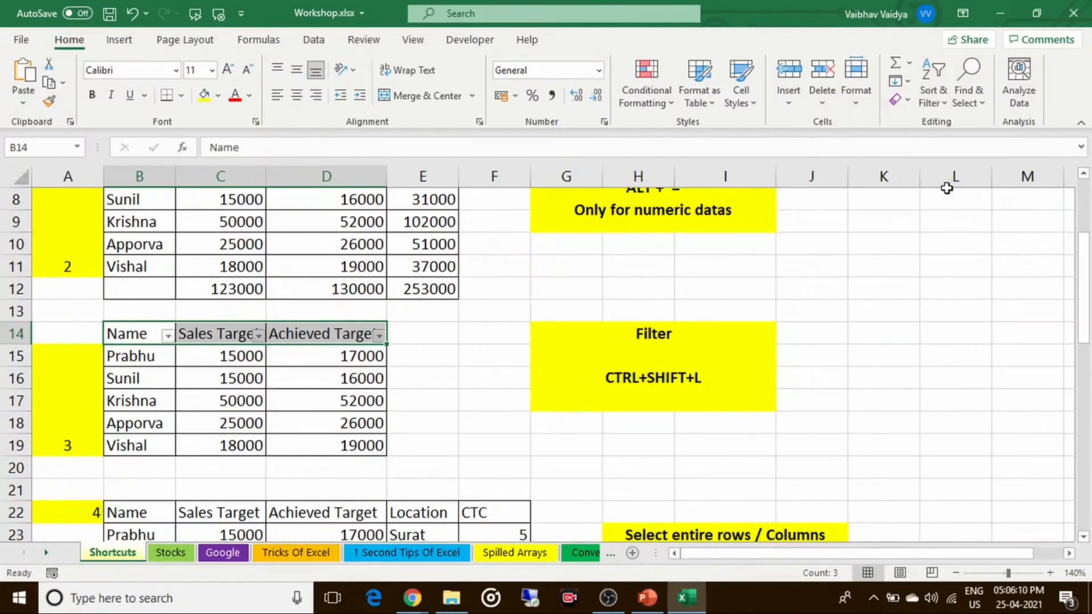
Remove the filter from the third table's headers and select the filter shortcut note in G15
key(ctrl+shift+l)
key(Down)
key(Right)
key(Right)
key(Right)
key(Right)
key(Right)
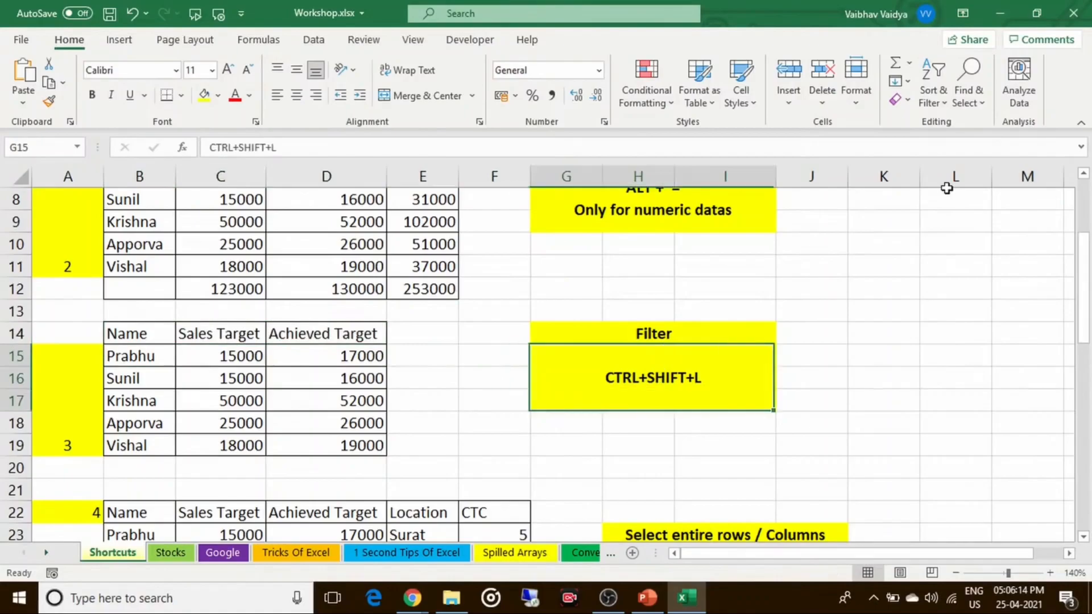
Reselect the third table's headers B14:D14 and turn their filter on again
key(Left)
key(Left)
key(Left)
key(Left)
key(Left)
key(Up)
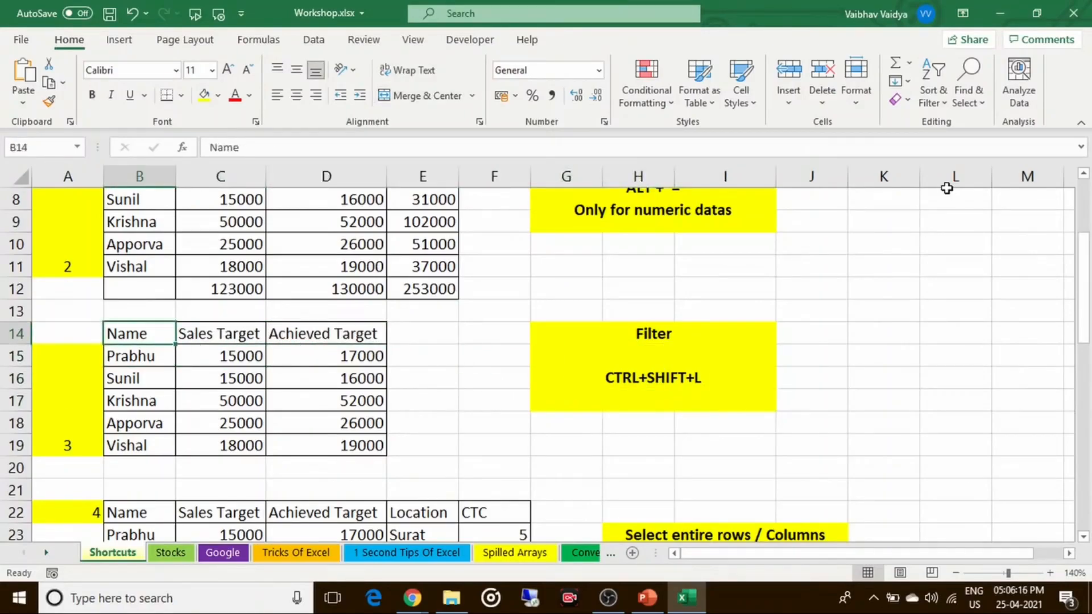
key(shift+Right)
key(shift+Right)
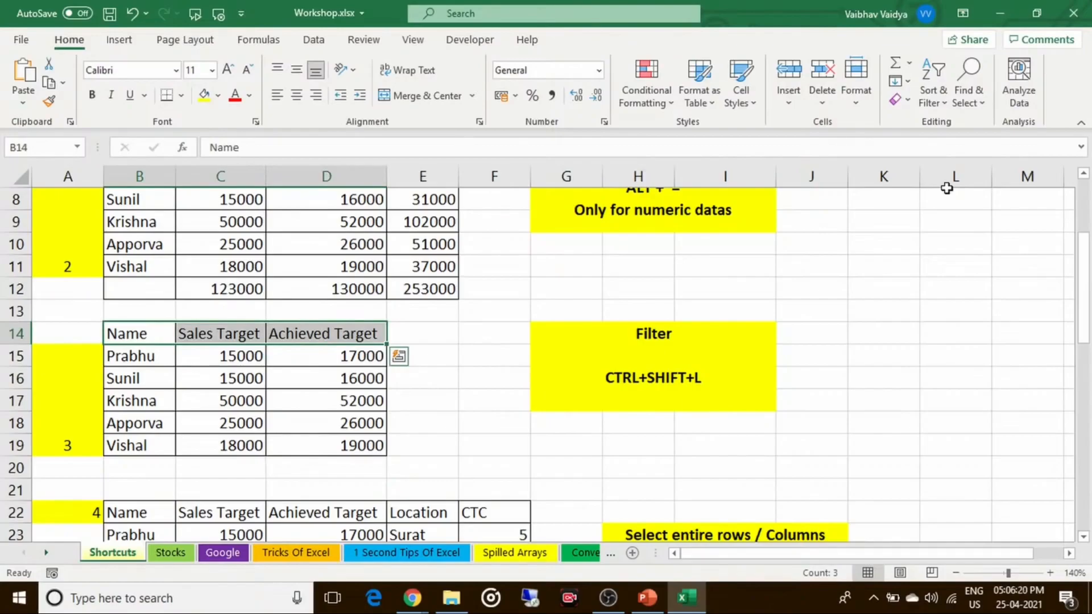
key(ctrl+shift+l)
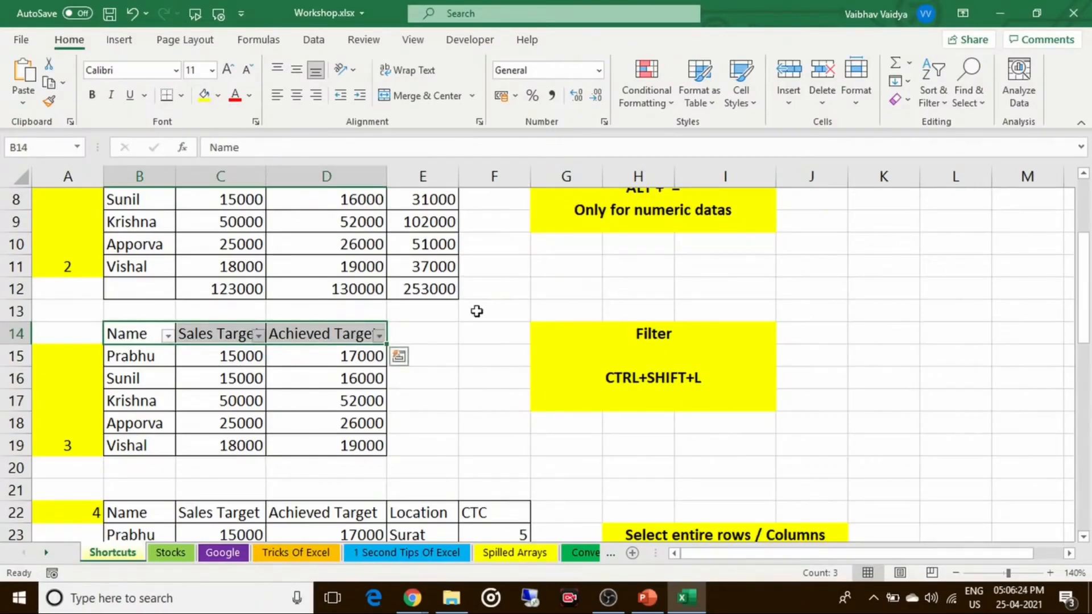
Open and close the Achieved Target filter options, and turn off the third table's filter
click(378, 337)
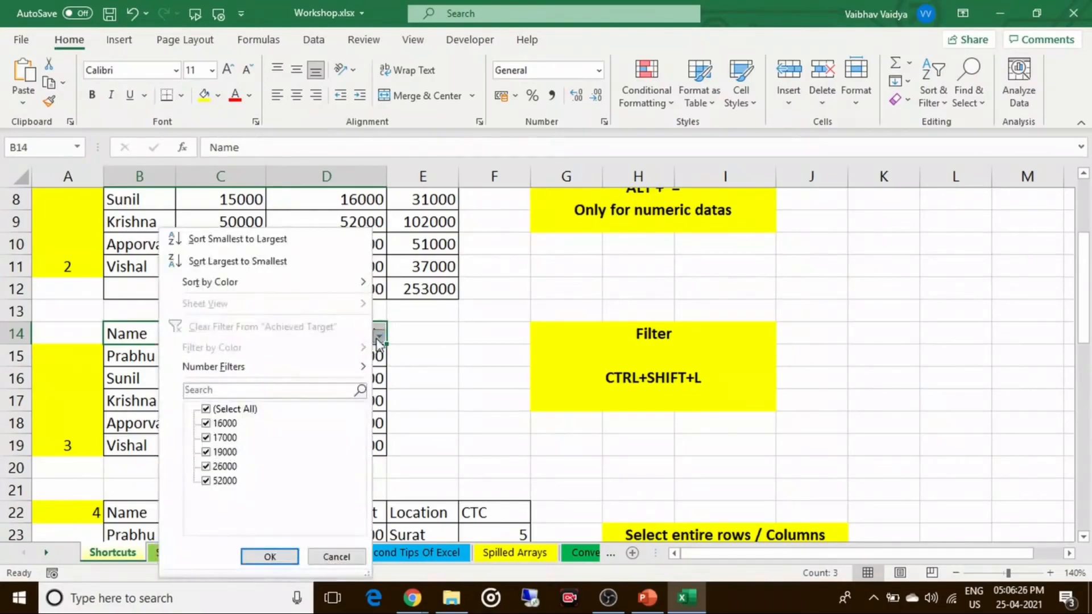
click(377, 339)
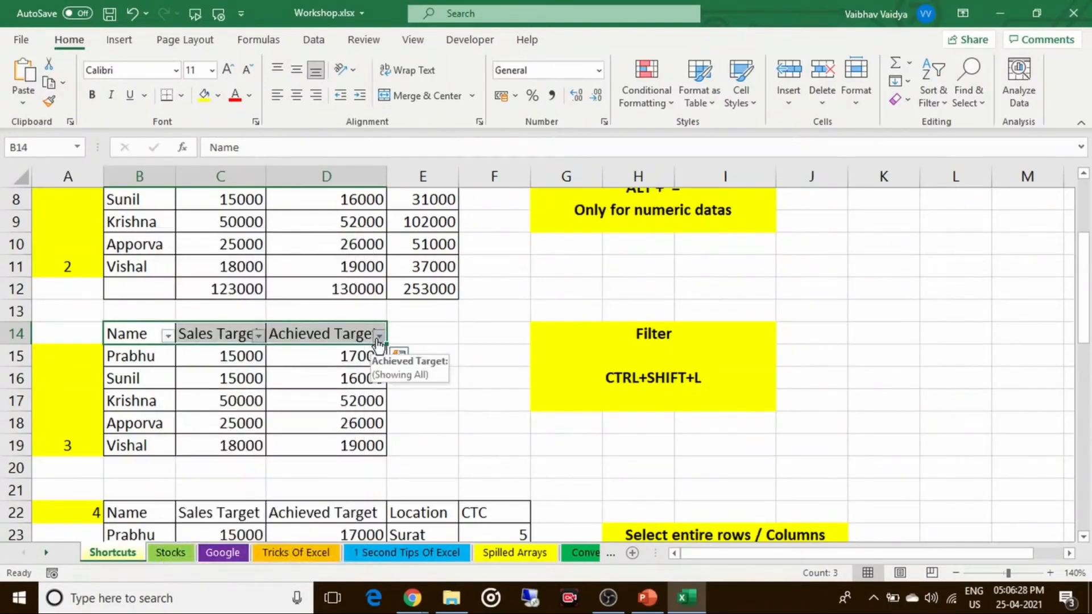
key(ctrl+shift+l)
Select the entire row 24 of the fourth table, starting from the Sales Target cell C24
scroll(377, 338, down, 2)
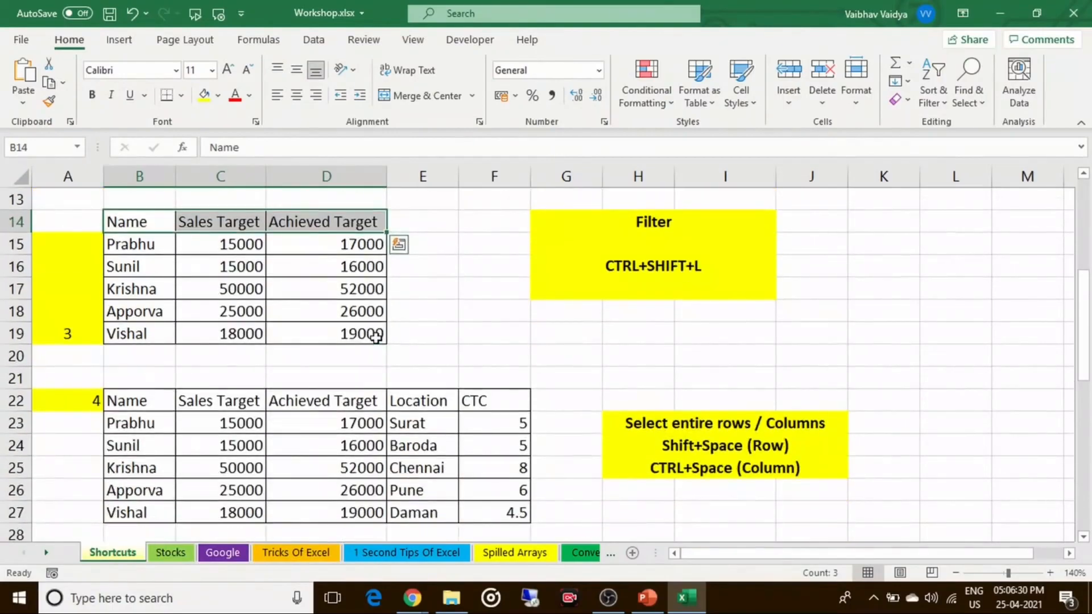
scroll(376, 338, down, 2)
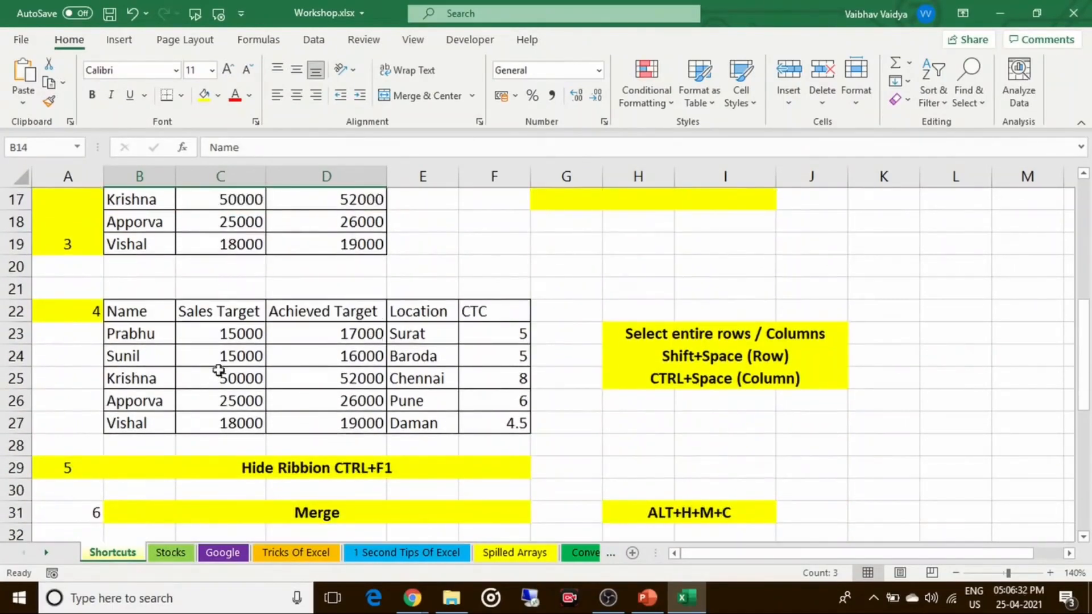
click(178, 363)
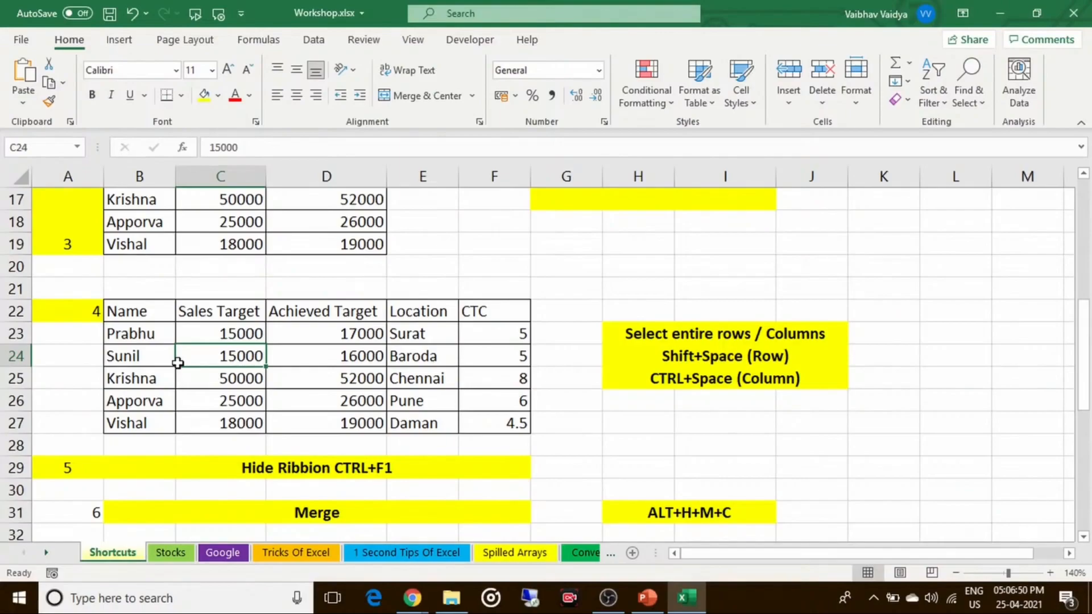
key(shift+space)
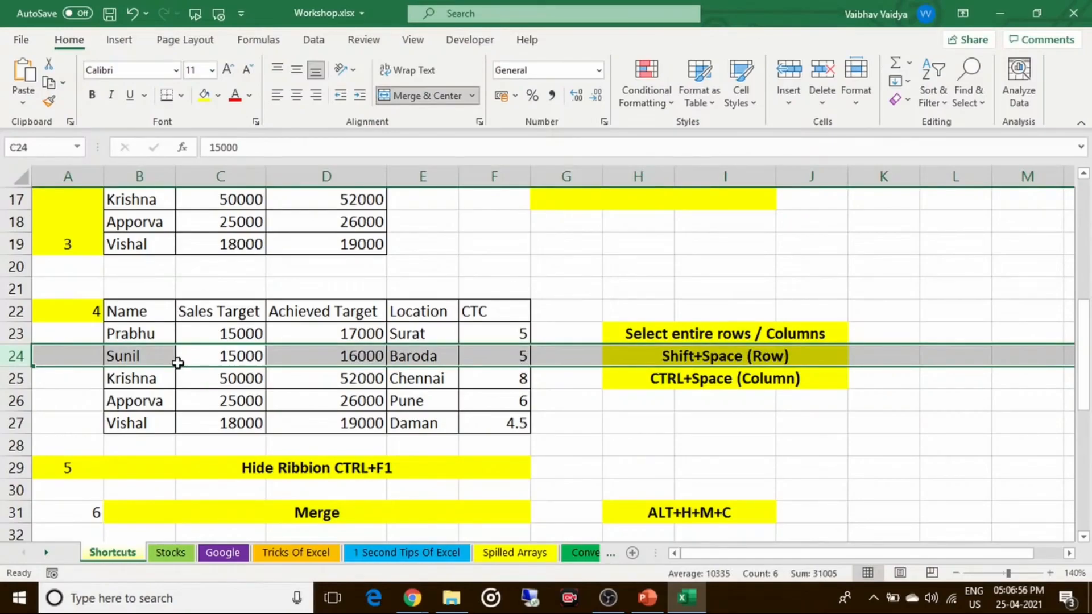
Clear the row selection and extend the selection from cell D24 to its entire column
key(Right)
key(Right)
key(Left)
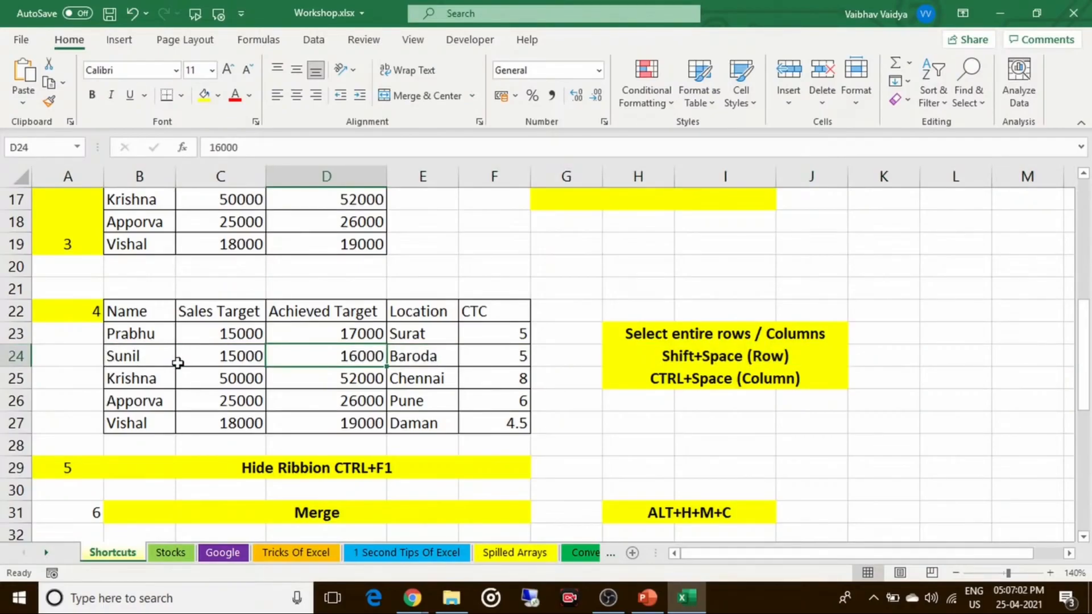
scroll(177, 363, up, 6)
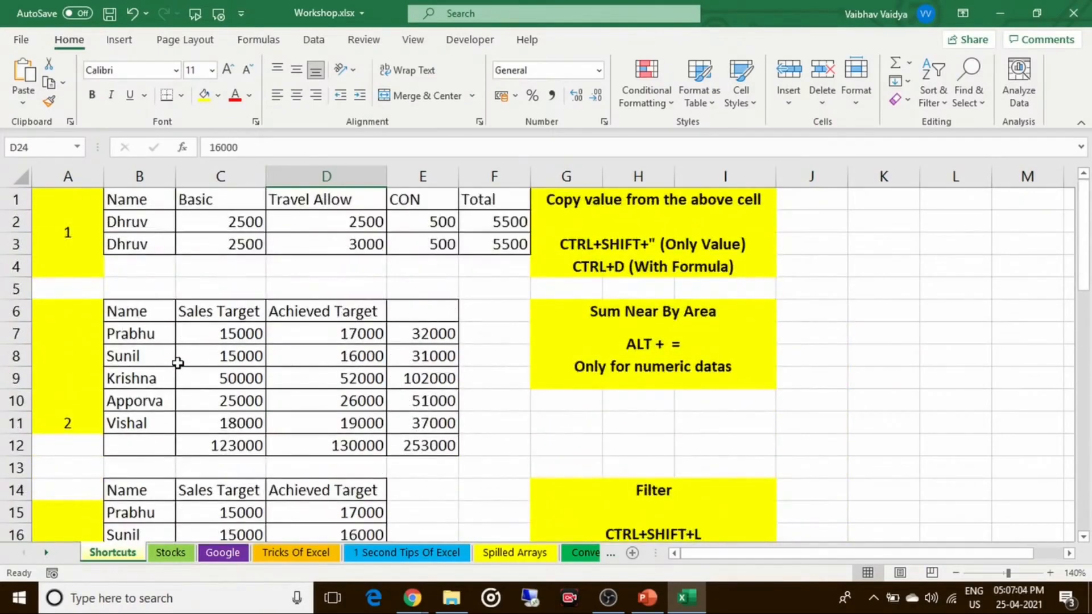
scroll(178, 362, down, 8)
scroll(176, 366, up, 2)
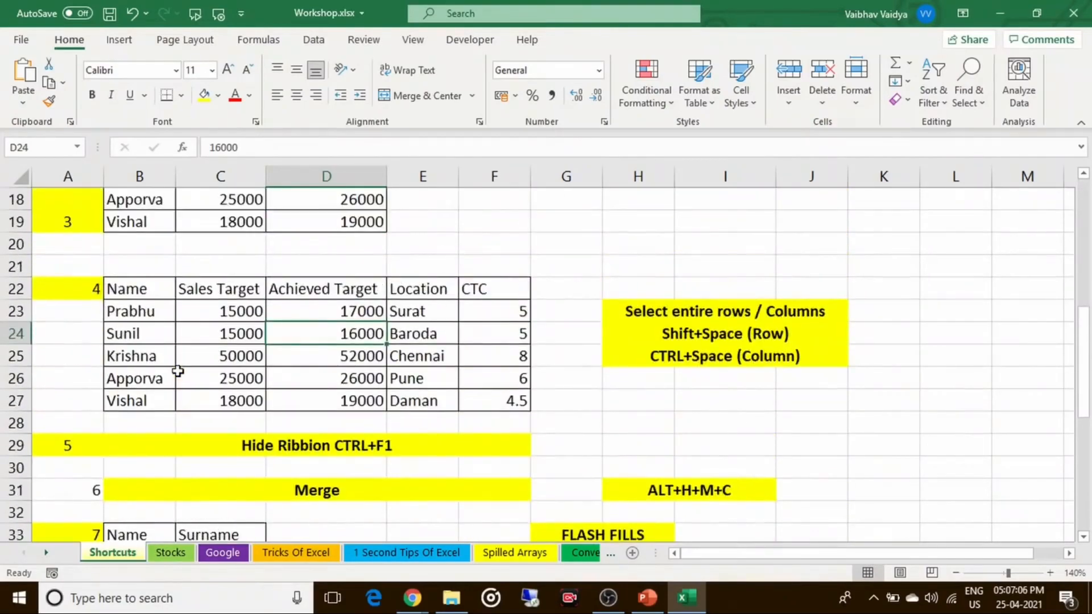
scroll(176, 367, down, 6)
scroll(177, 371, down, 1)
scroll(178, 371, up, 9)
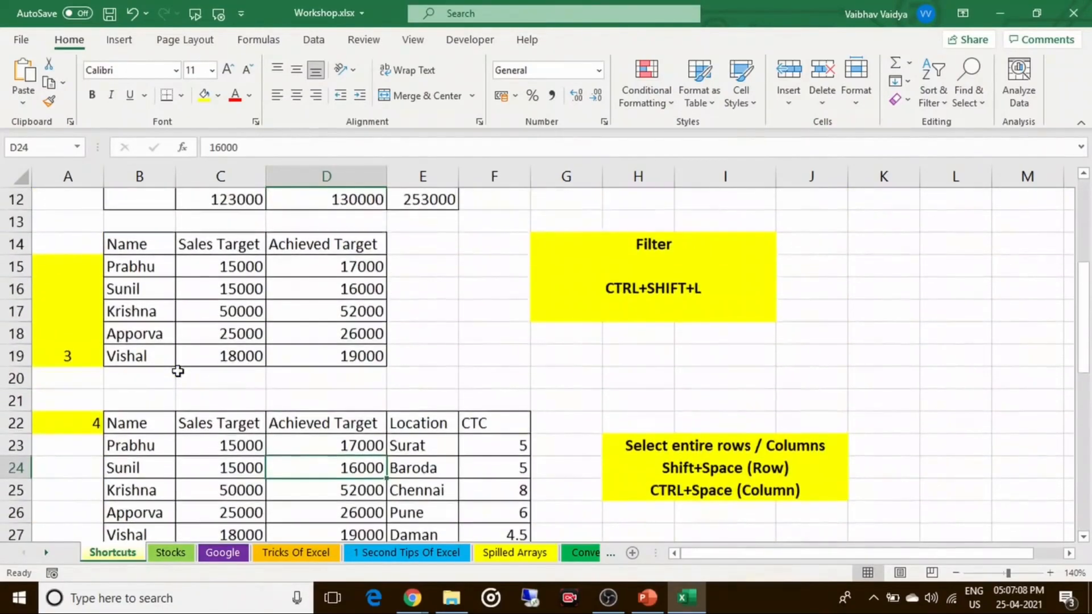
scroll(177, 371, down, 2)
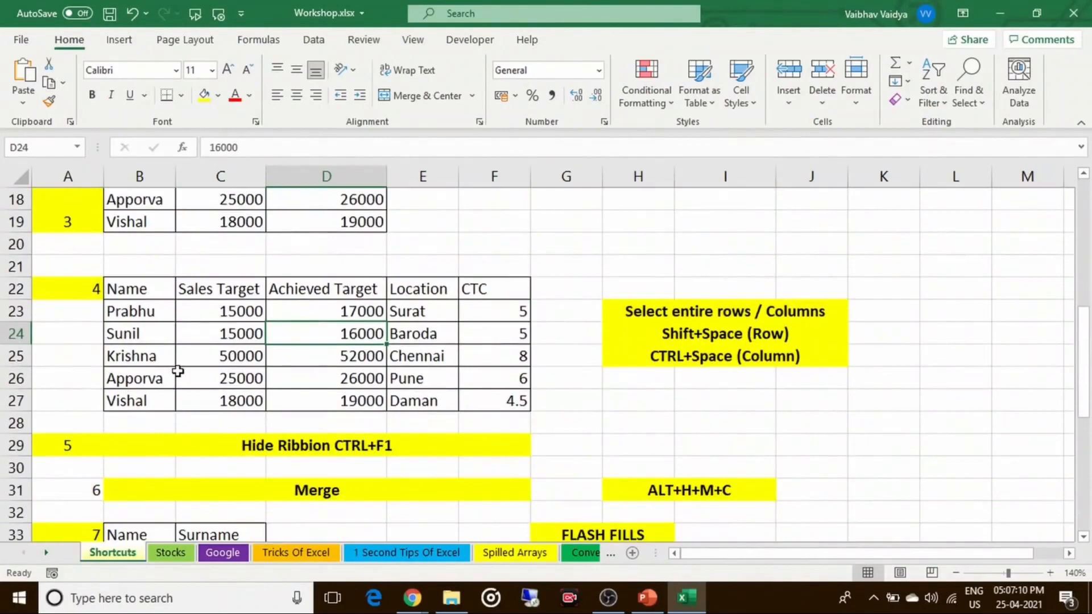
key(ctrl+space)
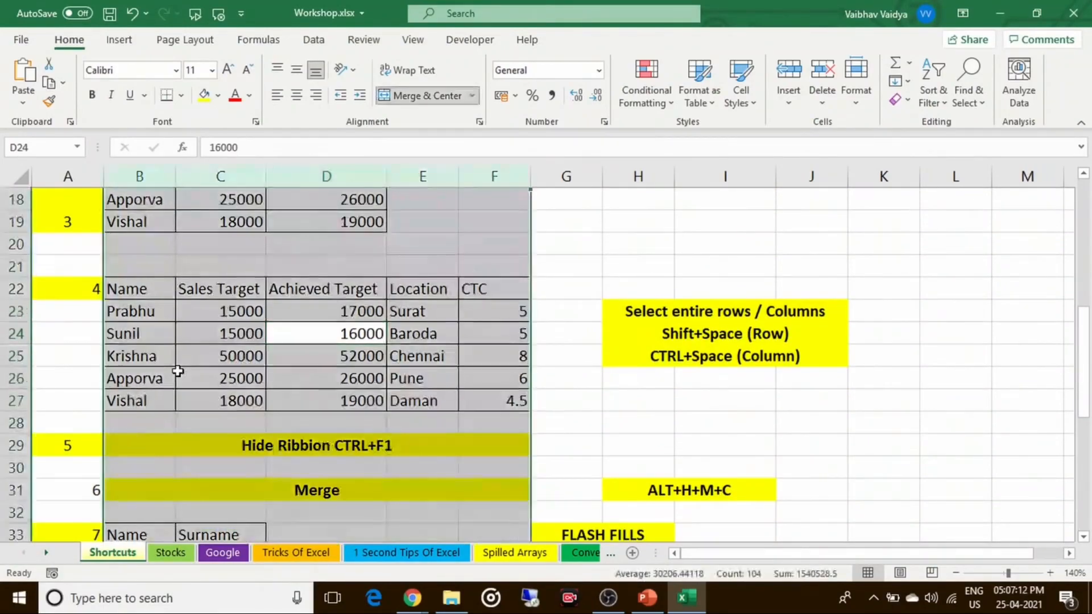
Select the entire column starting from the first CTC value in cell F23
key(Up)
key(Right)
key(Right)
key(Right)
key(Left)
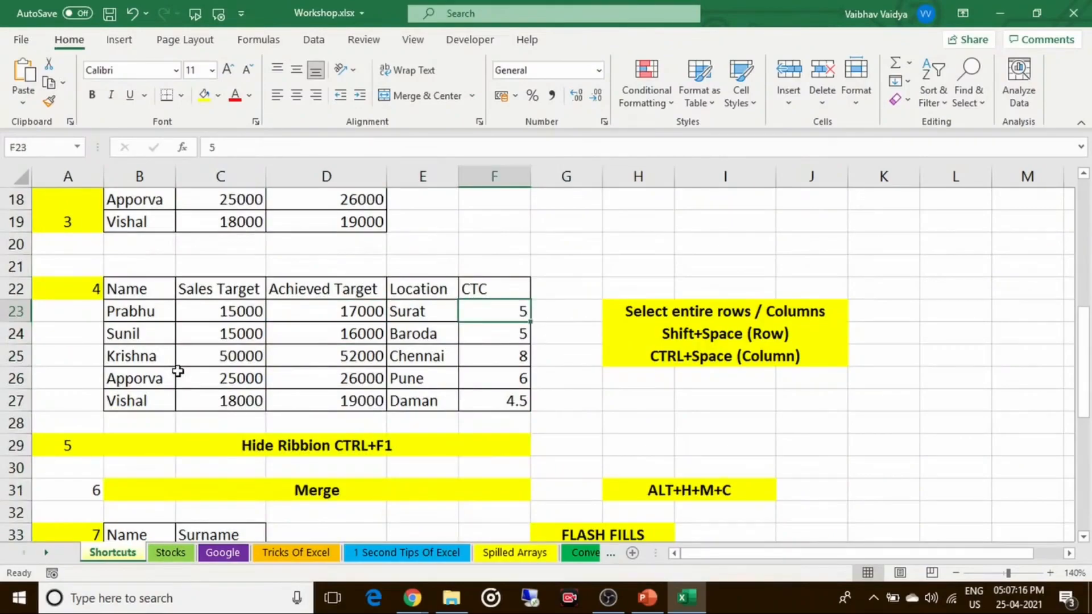
key(ctrl+space)
Select the entire empty column L, starting from cell L23
key(Right)
key(Right)
key(Right)
key(Right)
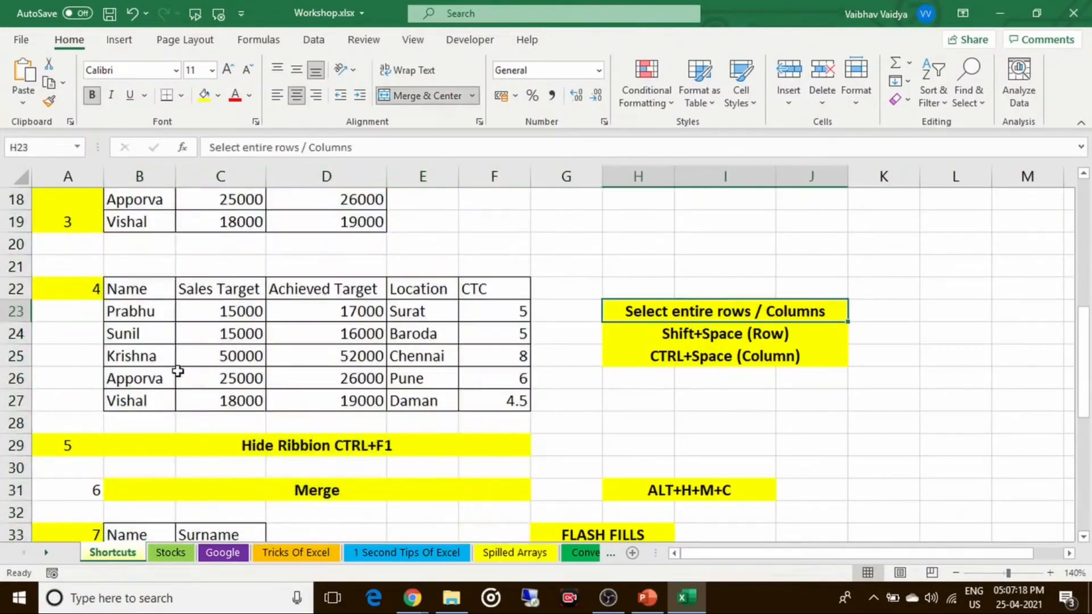
key(ctrl+space)
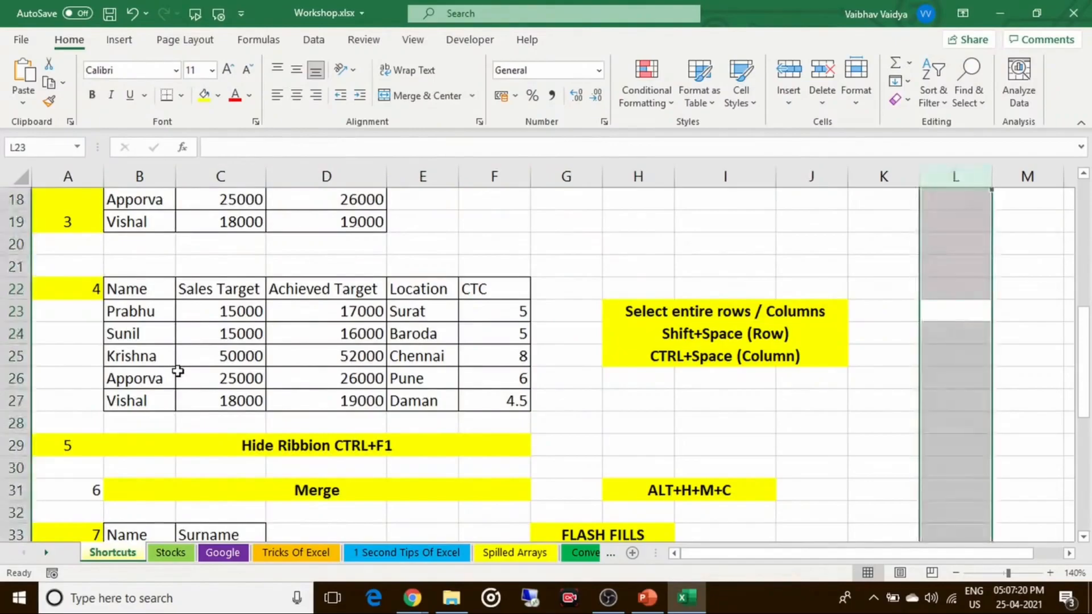
Select the "Hide Ribbion CTRL+F1" note in B29 and collapse the ribbon
scroll(178, 371, up, 3)
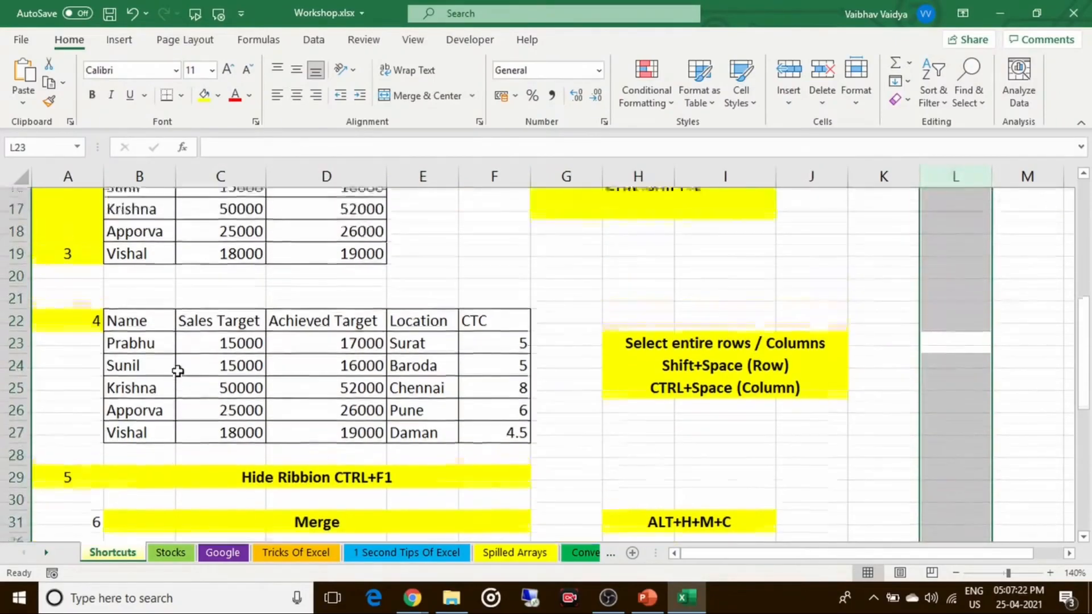
scroll(178, 371, up, 3)
scroll(178, 371, down, 5)
scroll(178, 370, up, 5)
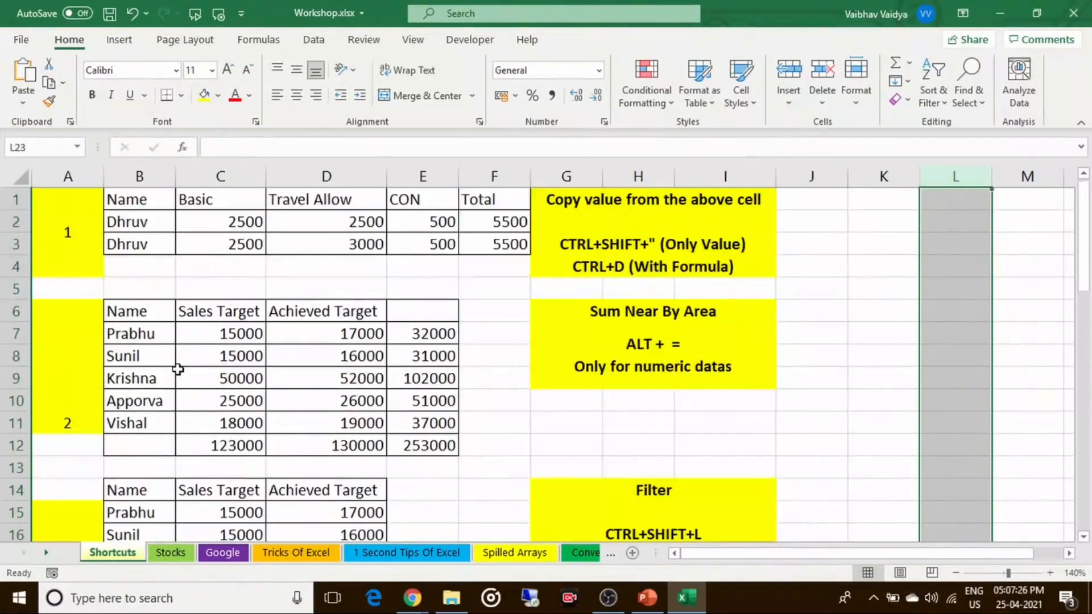
scroll(178, 370, down, 5)
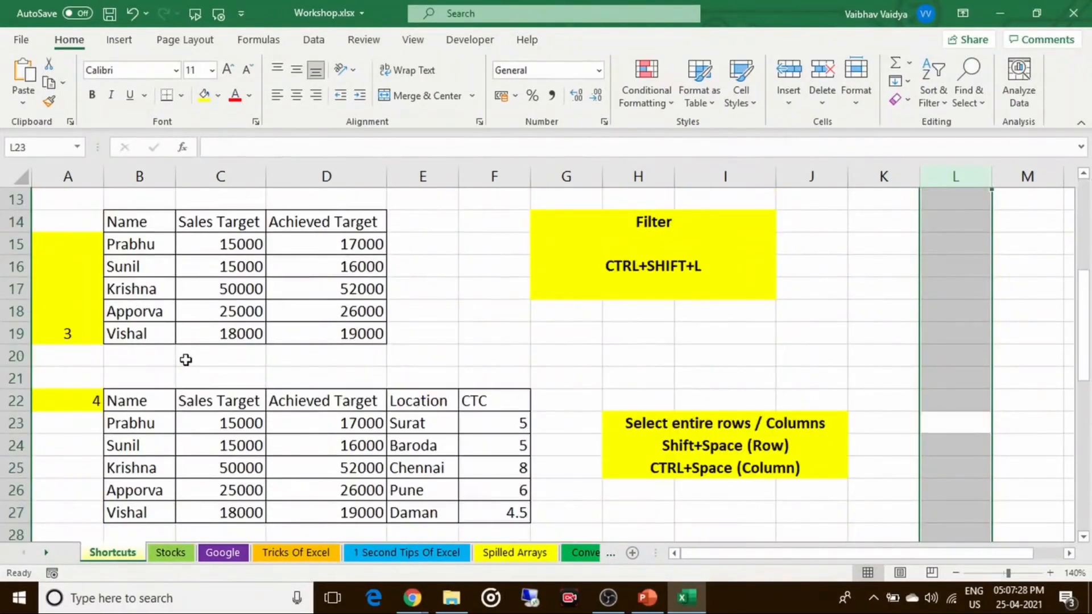
scroll(186, 359, down, 2)
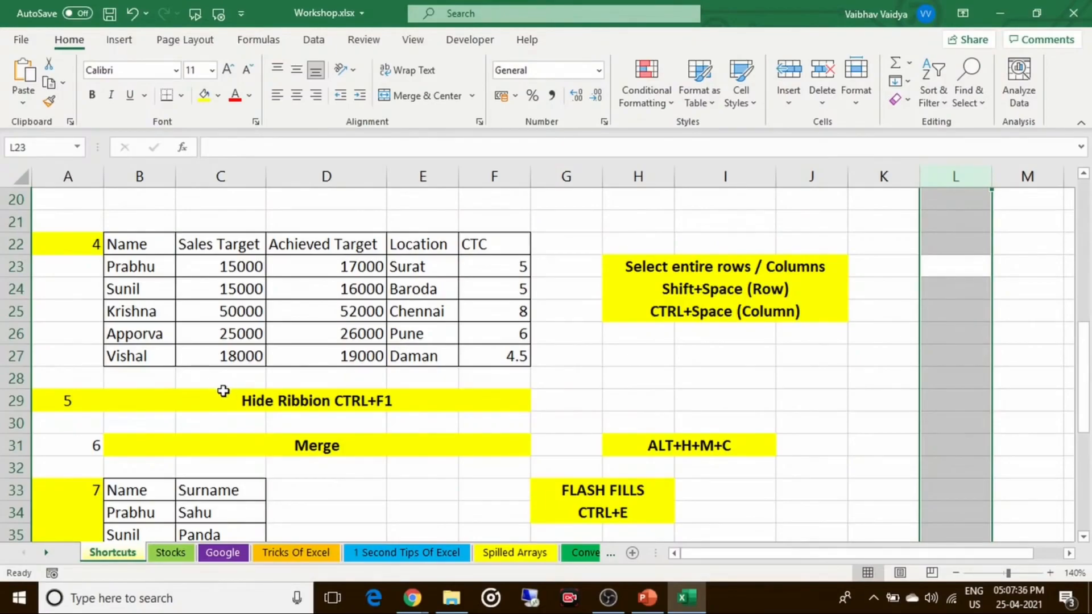
click(228, 397)
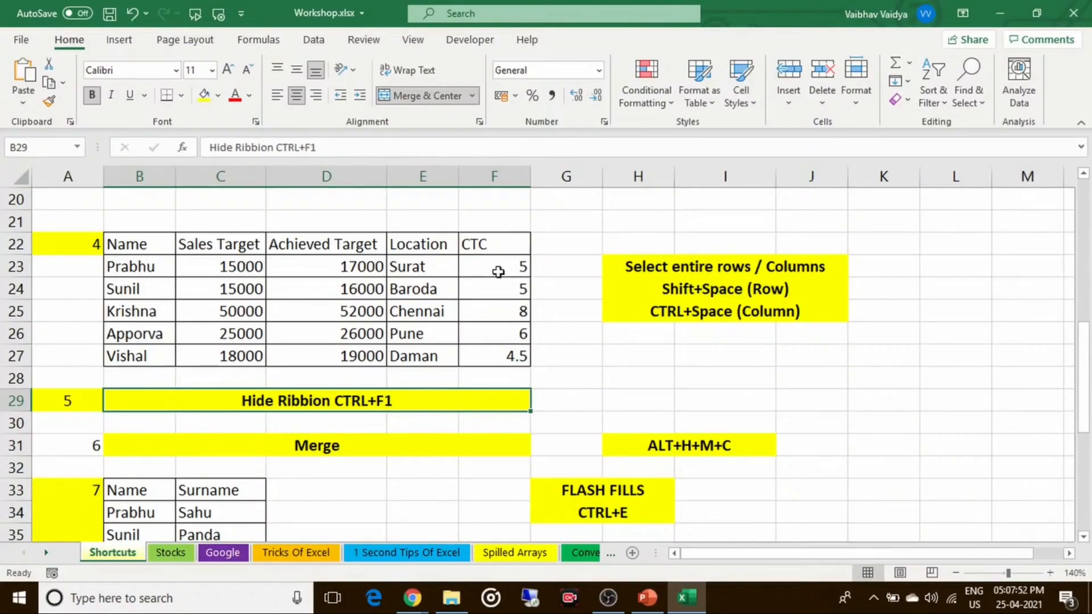
key(ctrl+F1)
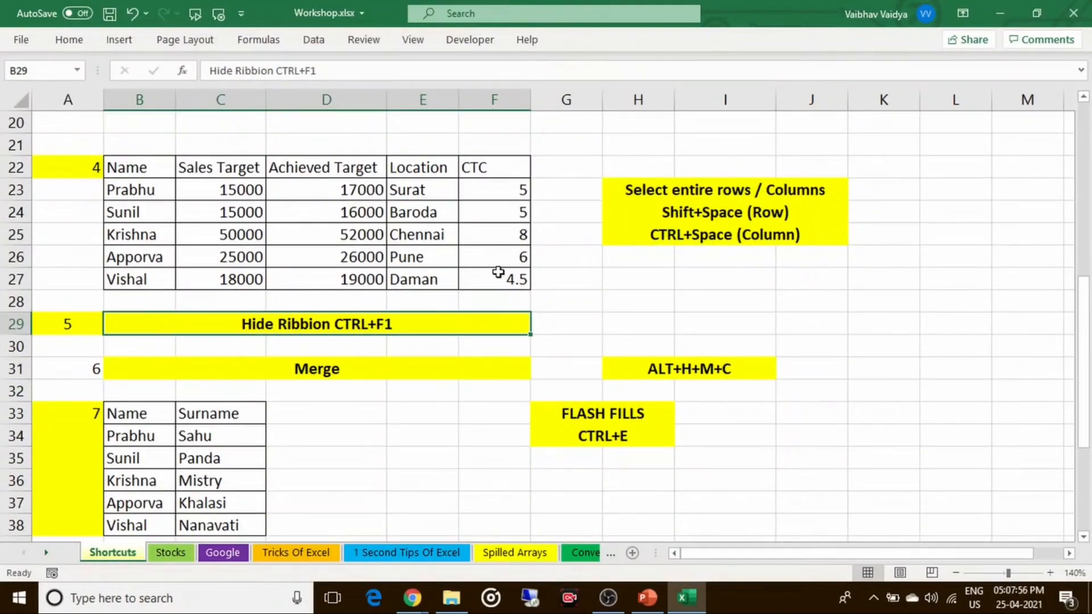
Toggle the ribbon between expanded and collapsed, leaving it expanded
key(ctrl+F1)
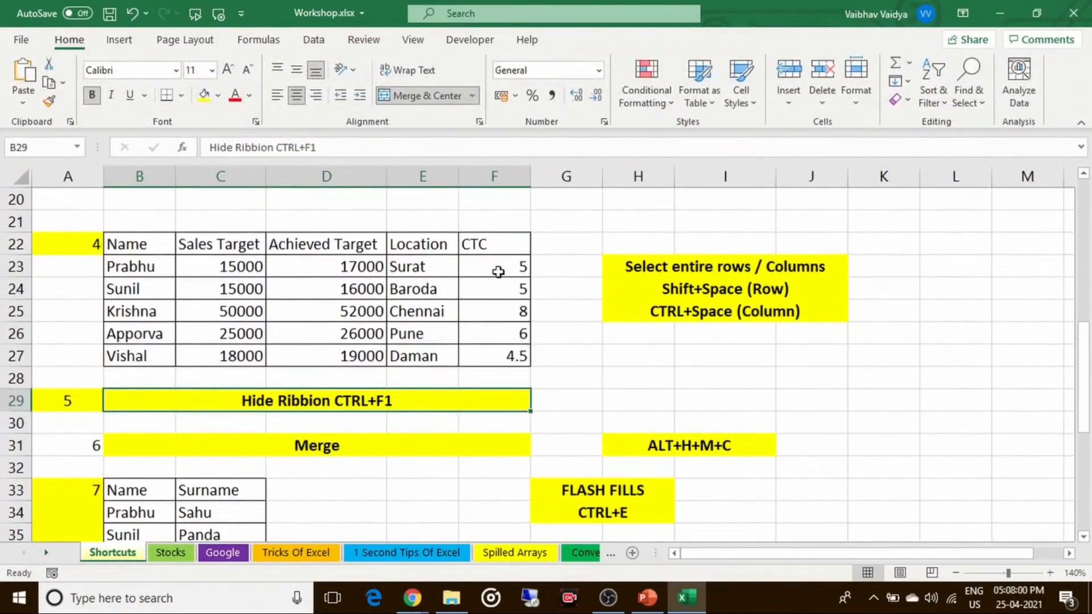
key(ctrl+F1)
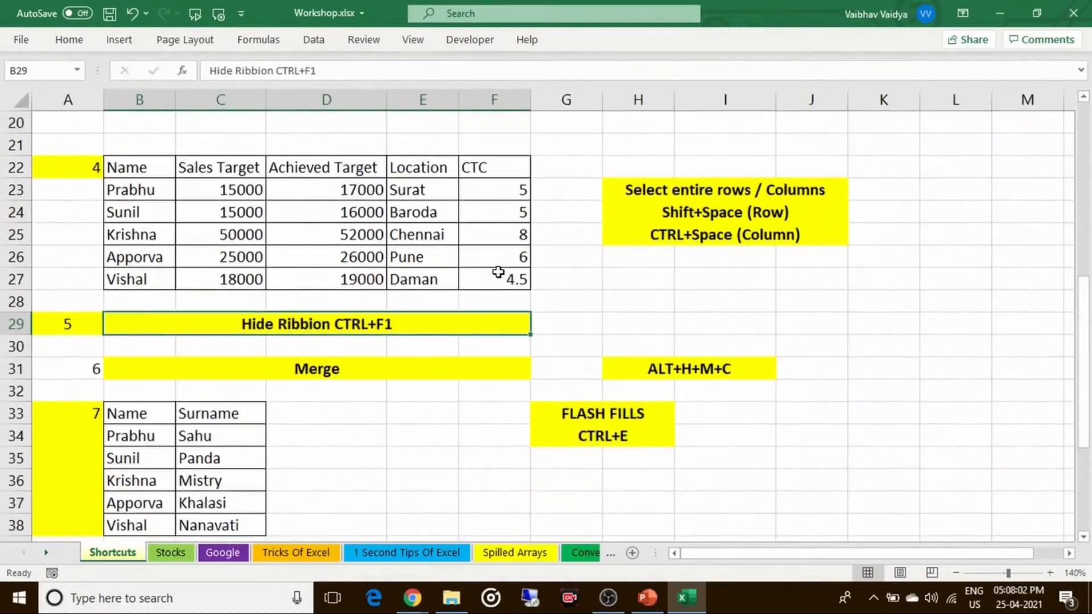
key(ctrl+F1)
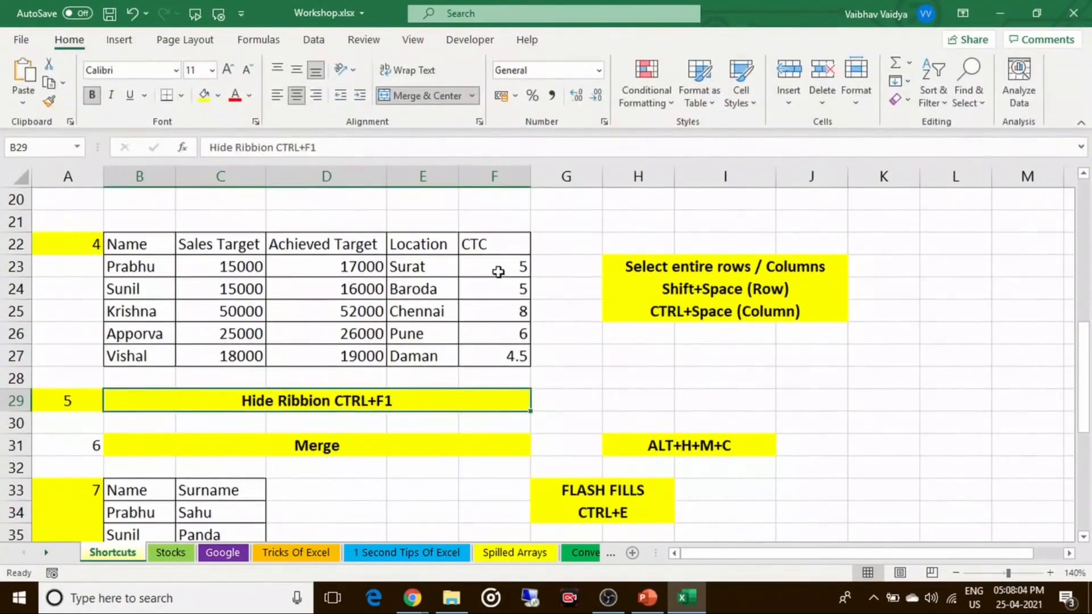
Unmerge the "Merge" heading in row 31 into separate cells B31 to F31
scroll(498, 272, down, 2)
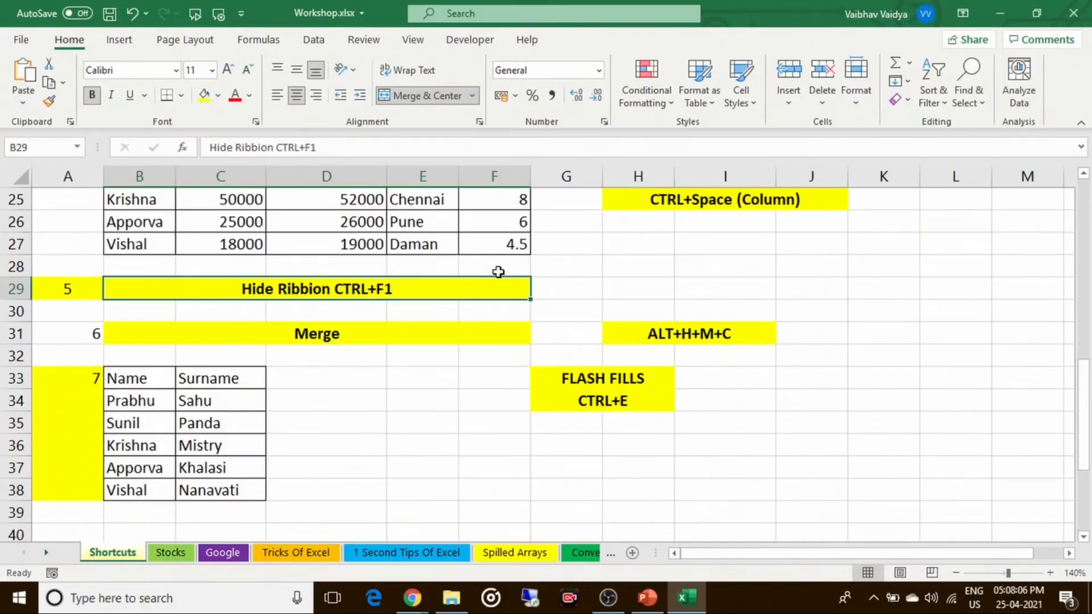
click(482, 324)
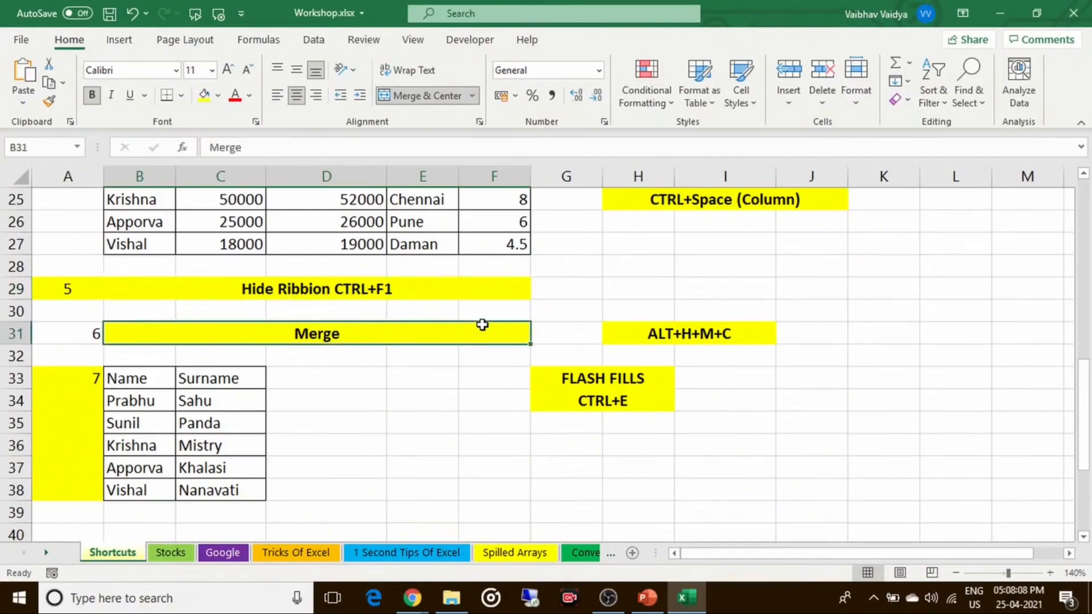
click(443, 90)
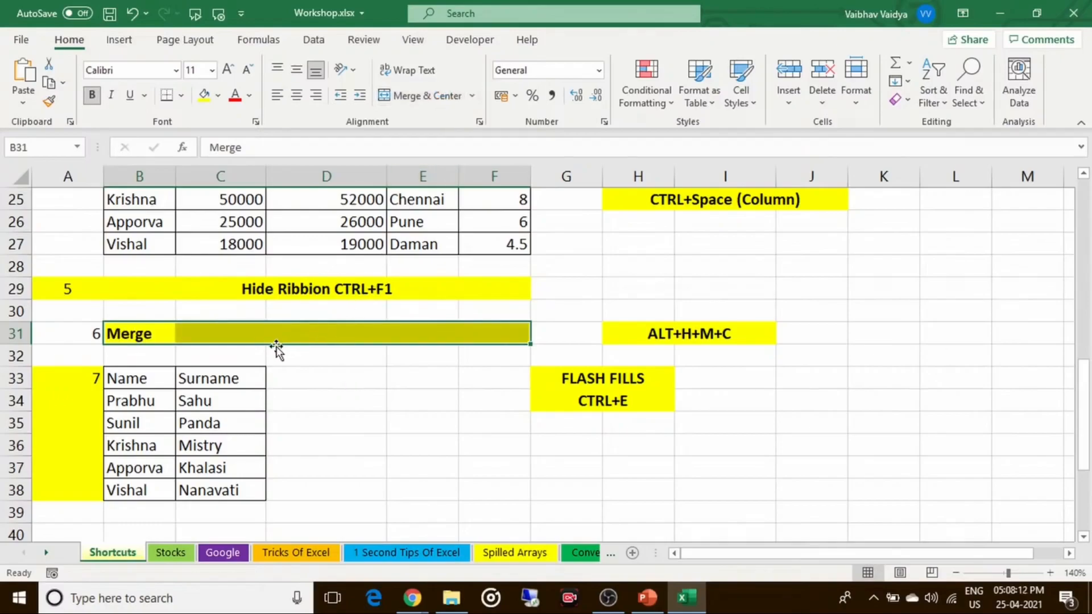
Select cells B31 to F31 and apply Merge & Center, switching the merge off and on again once
key(Left)
key(Right)
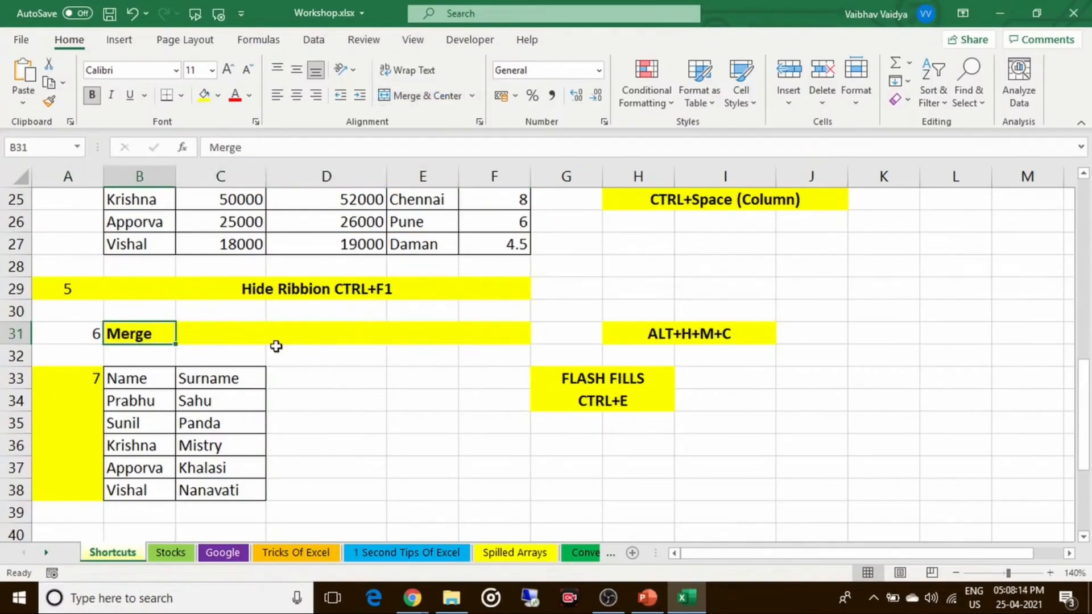
key(shift+Right)
key(shift+Right)
key(shift+Right)
key(shift+Right)
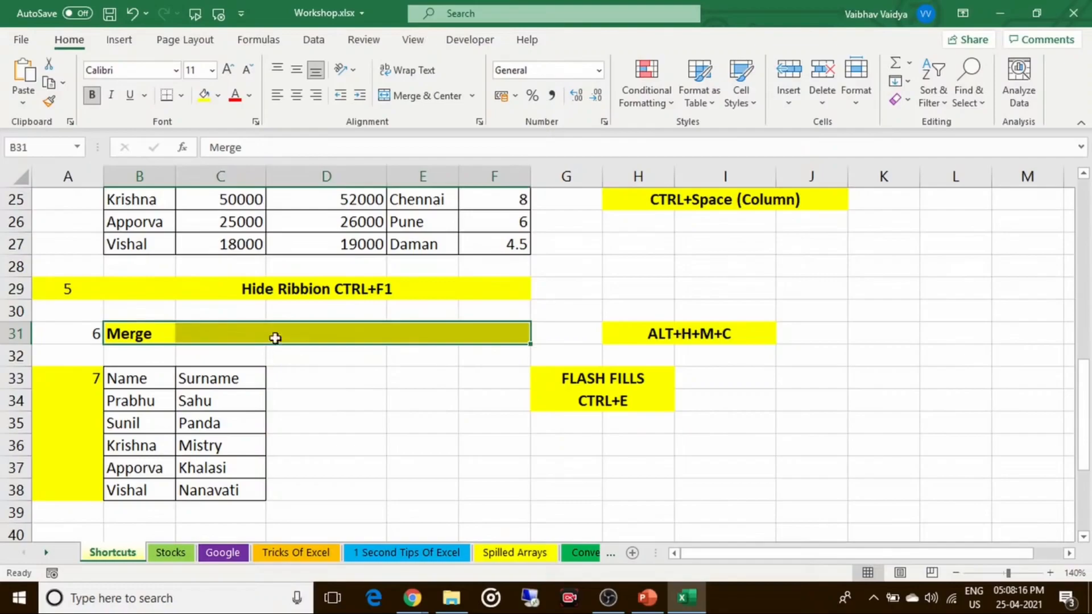
click(405, 96)
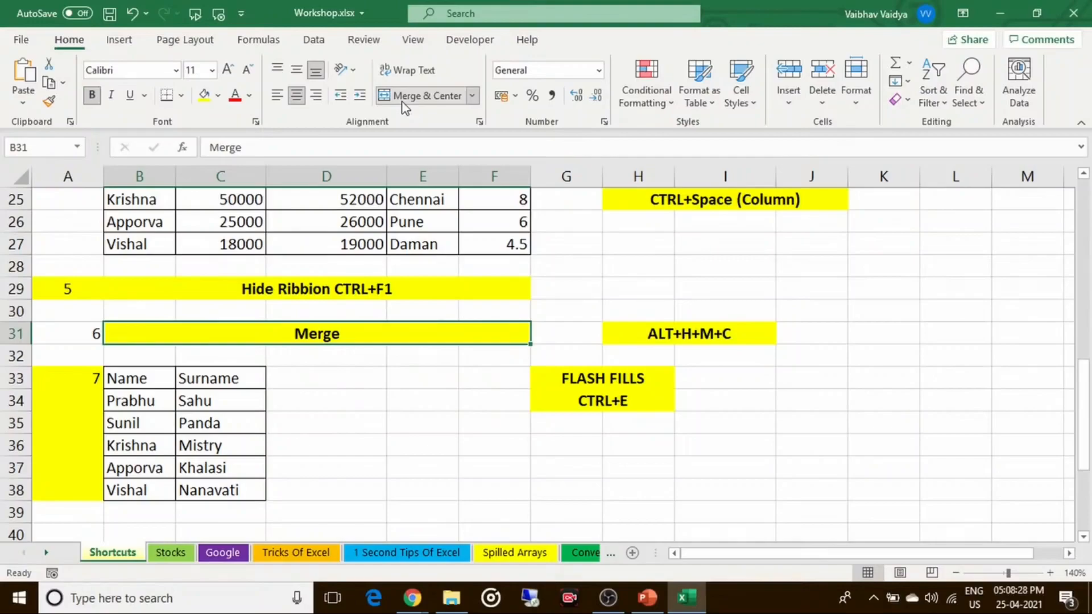
click(404, 104)
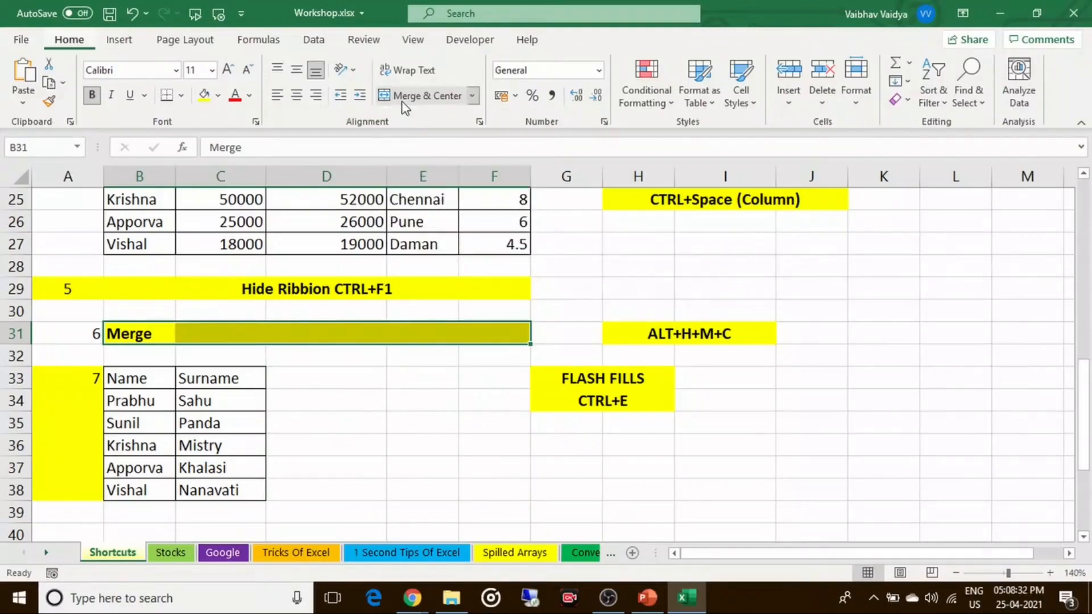
click(403, 104)
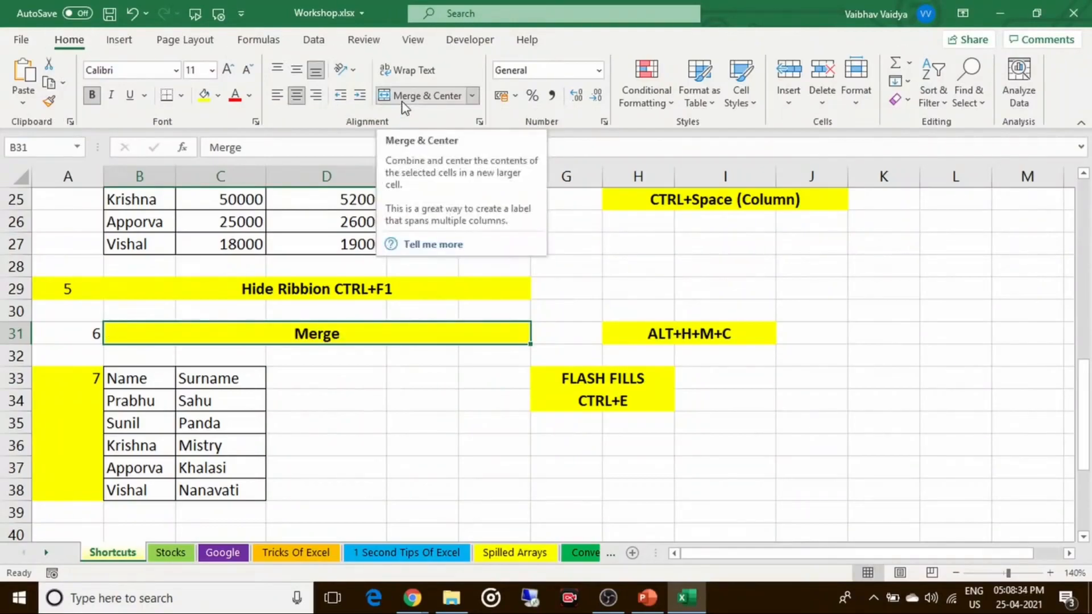
Enter the first person's name and surname combined in D34 and use Flash Fill from D35 to complete column D
click(328, 372)
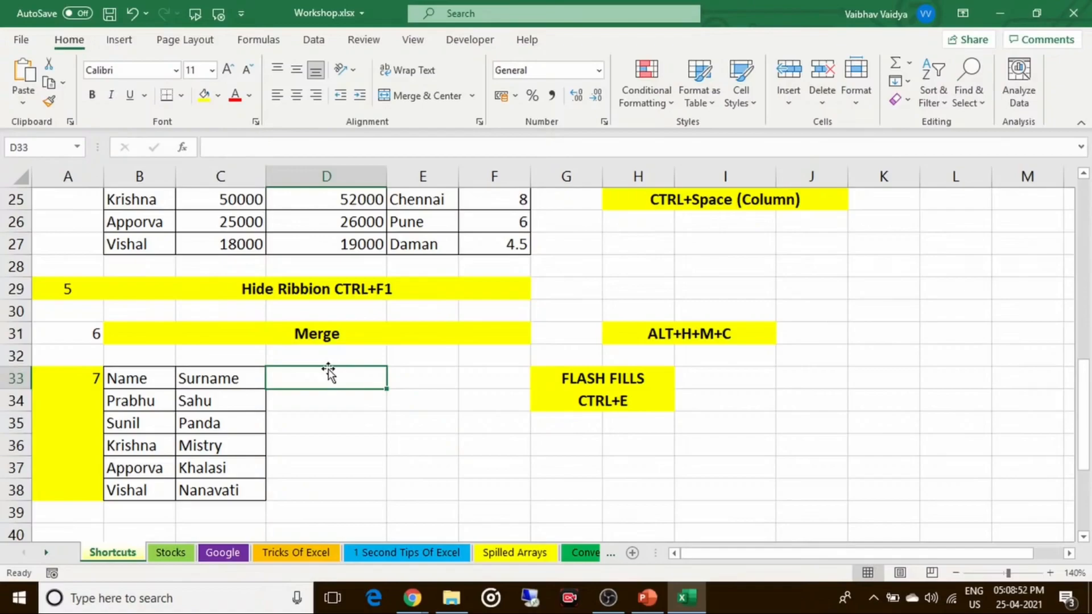
key(Return)
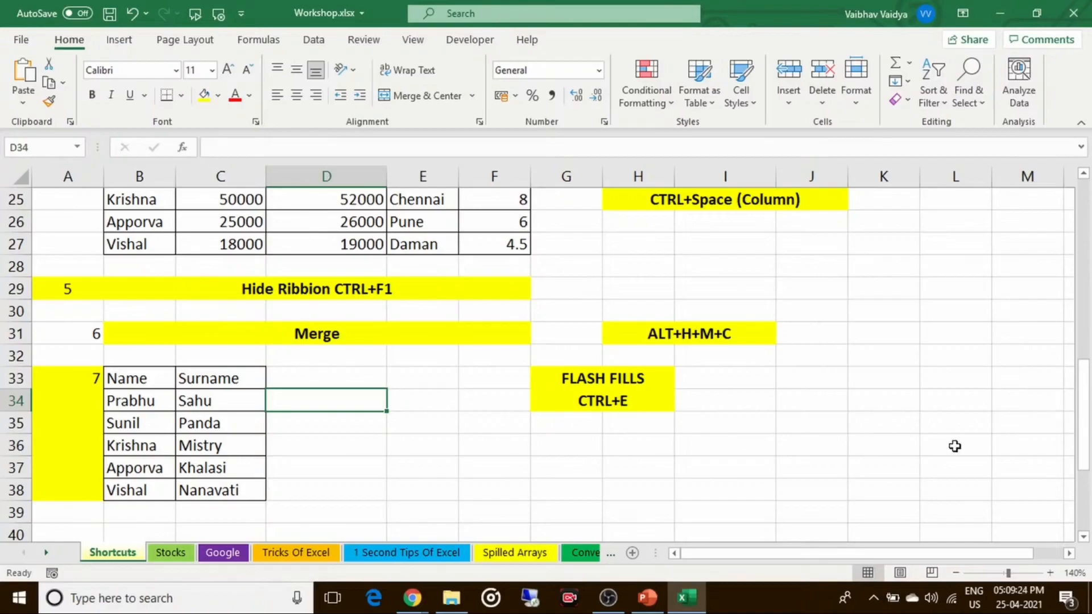
drag(1087, 433, 1087, 471)
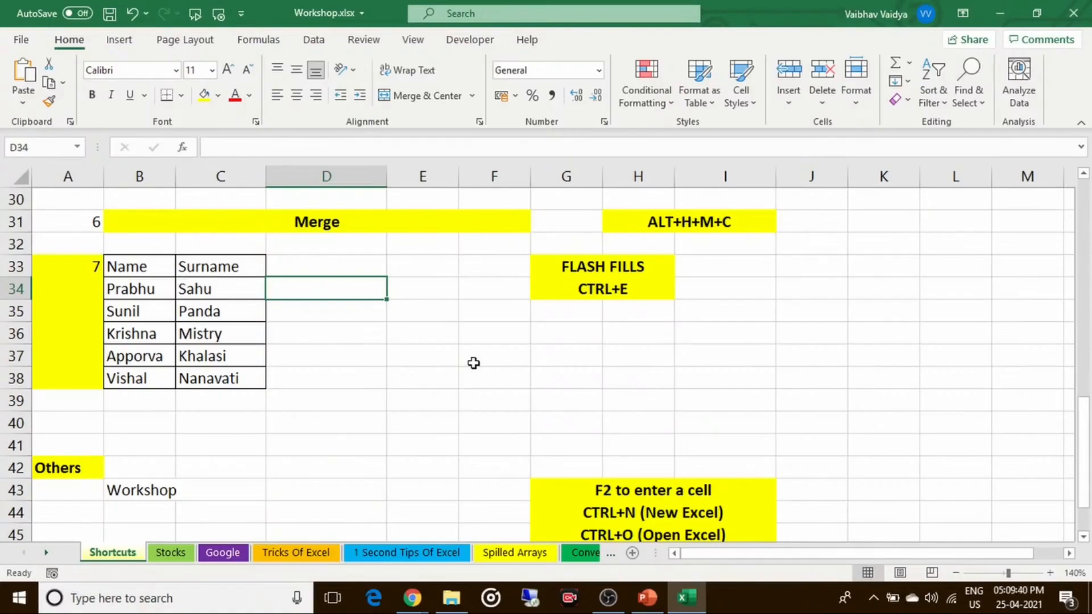
text(P)
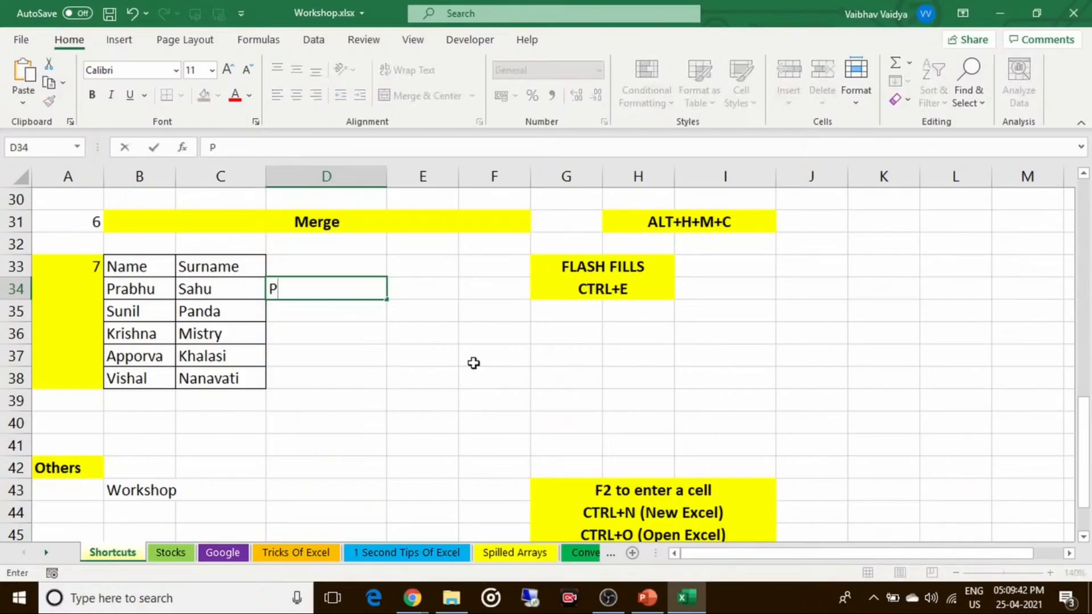
text(rabhu Sahu)
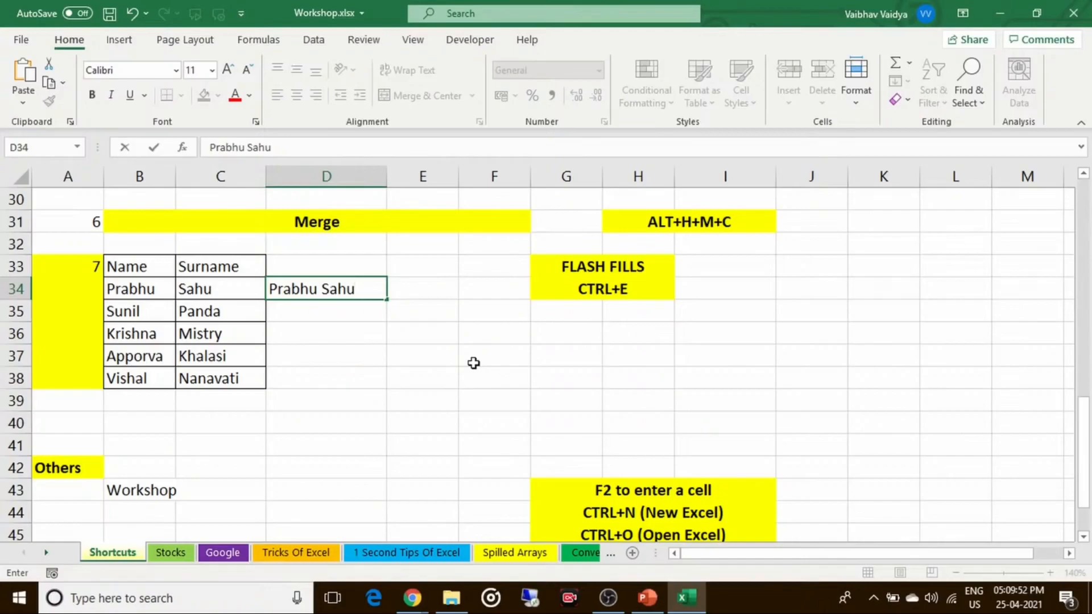
key(Return)
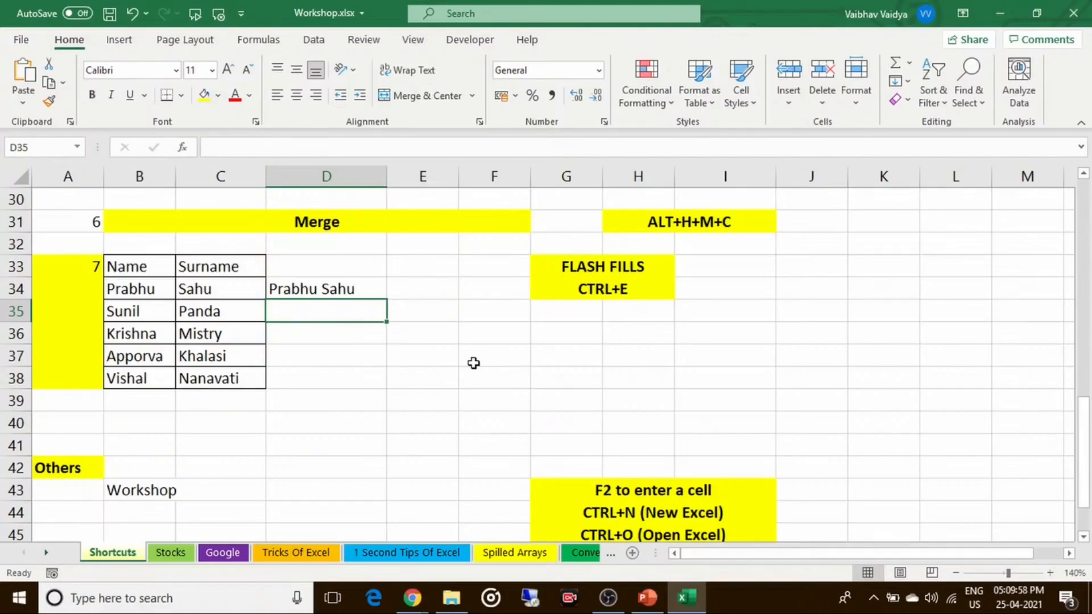
key(ctrl+e)
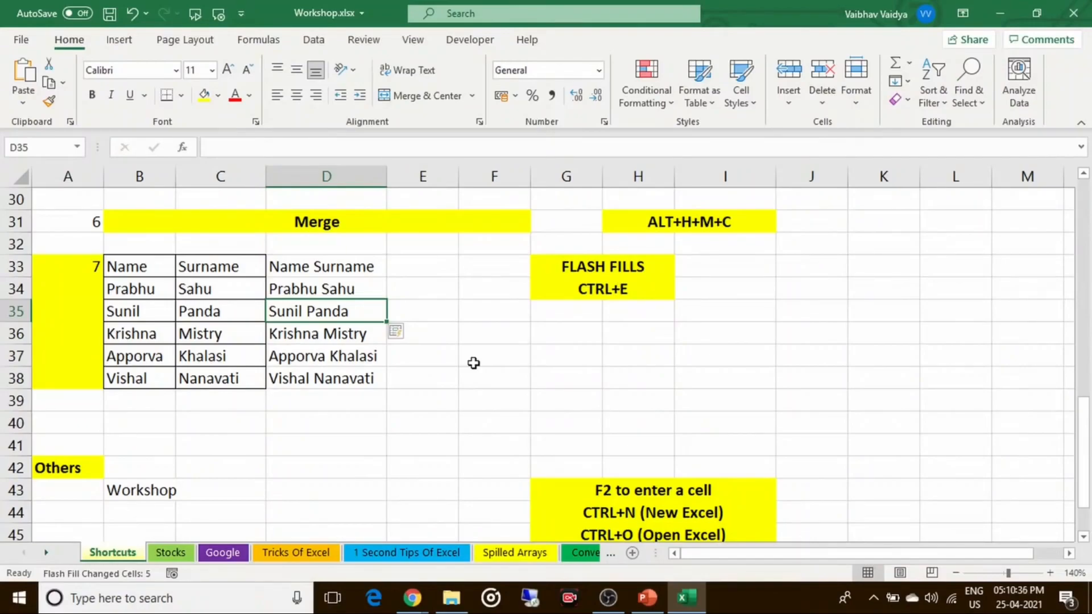
Undo the Flash Fill, run and undo it once more, and clear the example full name from D34
key(ctrl+z)
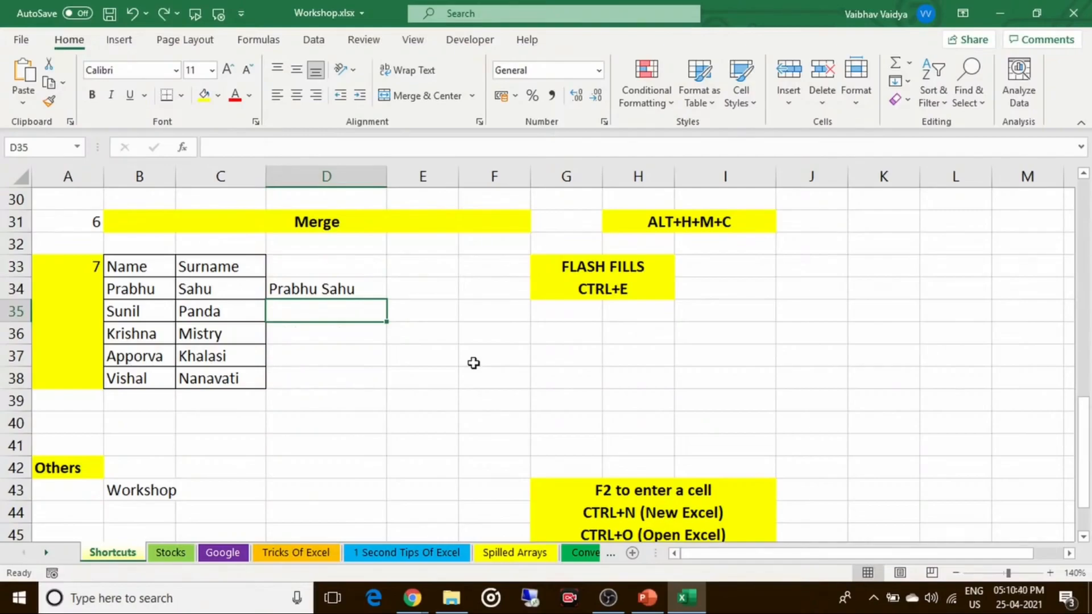
key(ctrl+e)
key(ctrl+z)
key(Up)
key(Delete)
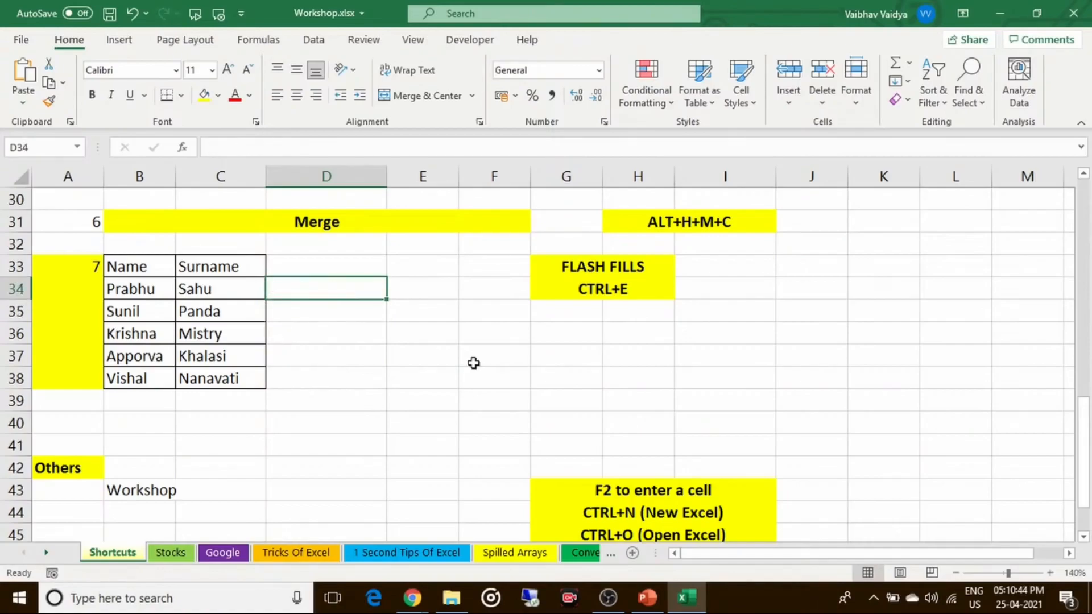
Enter row 36's combined name and surname in D36 and use Flash Fill from D37 to complete column D
key(Down)
key(Down)
key(Down)
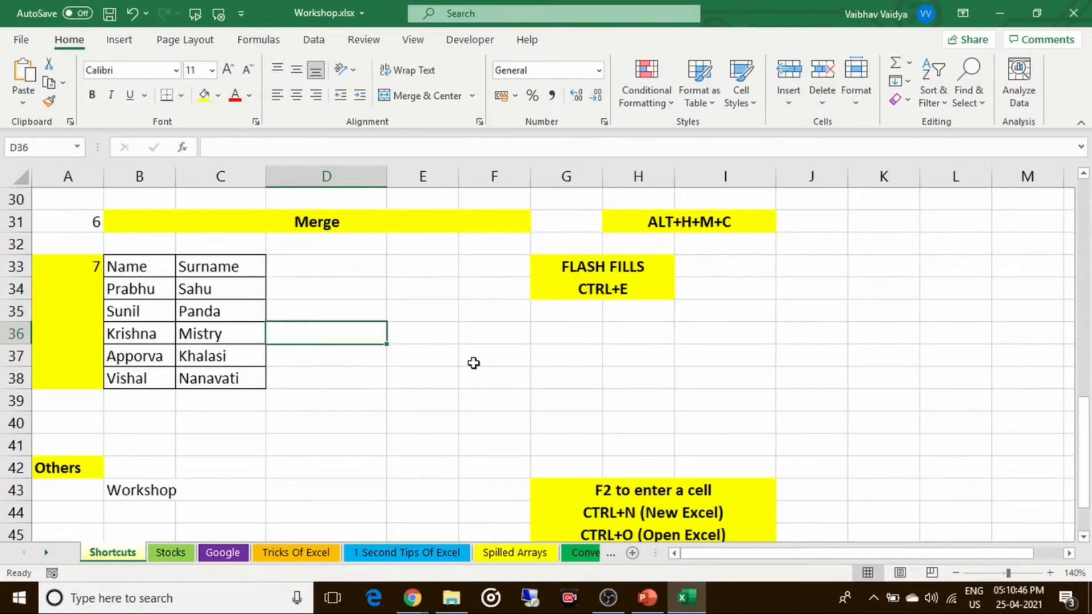
key(Up)
text(Krishna Mistry)
key(Return)
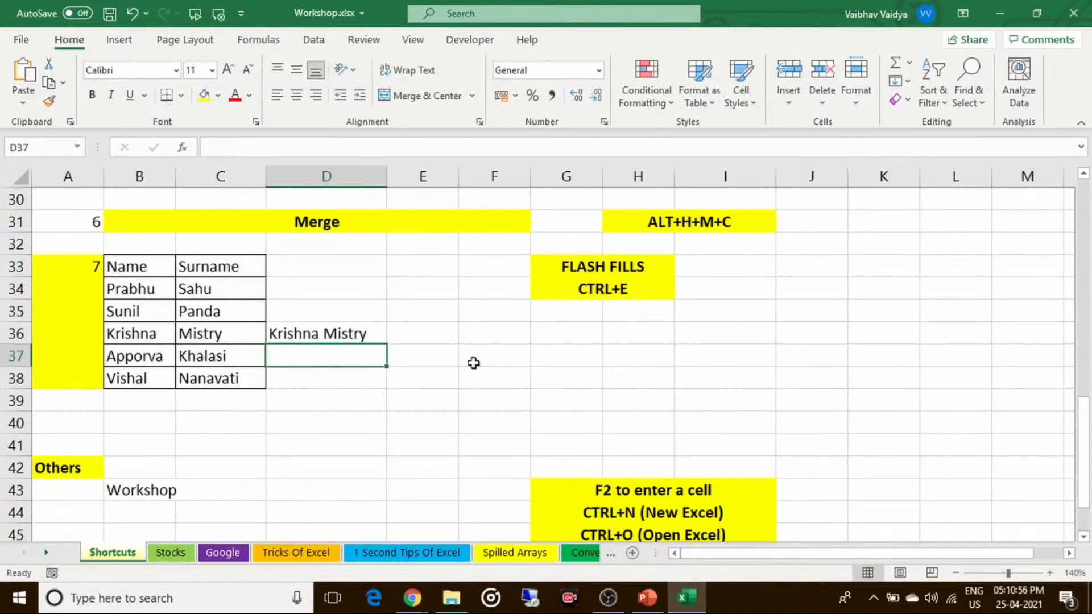
key(ctrl+e)
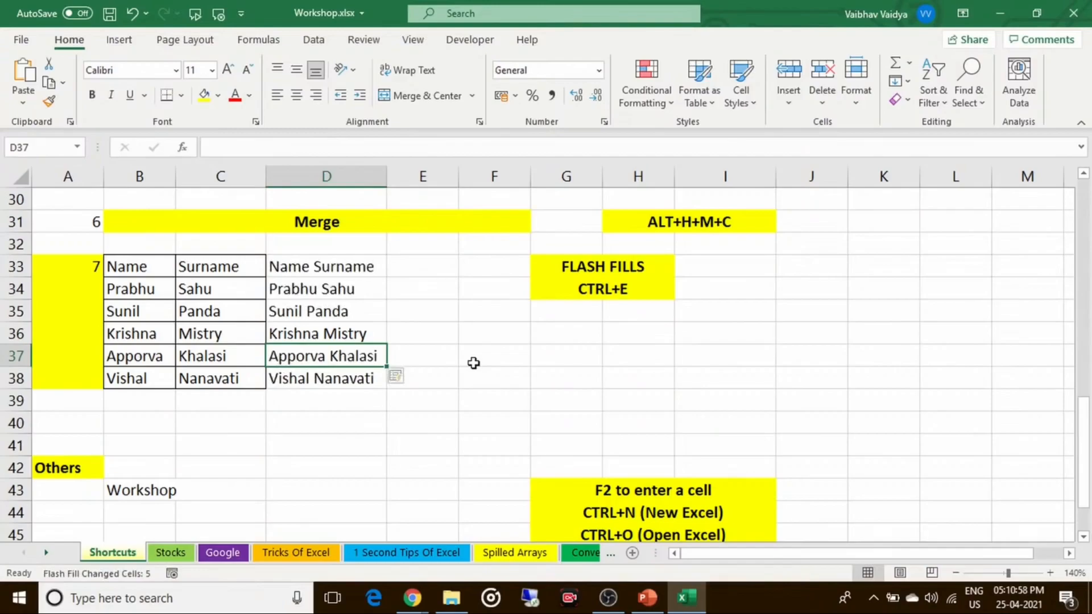